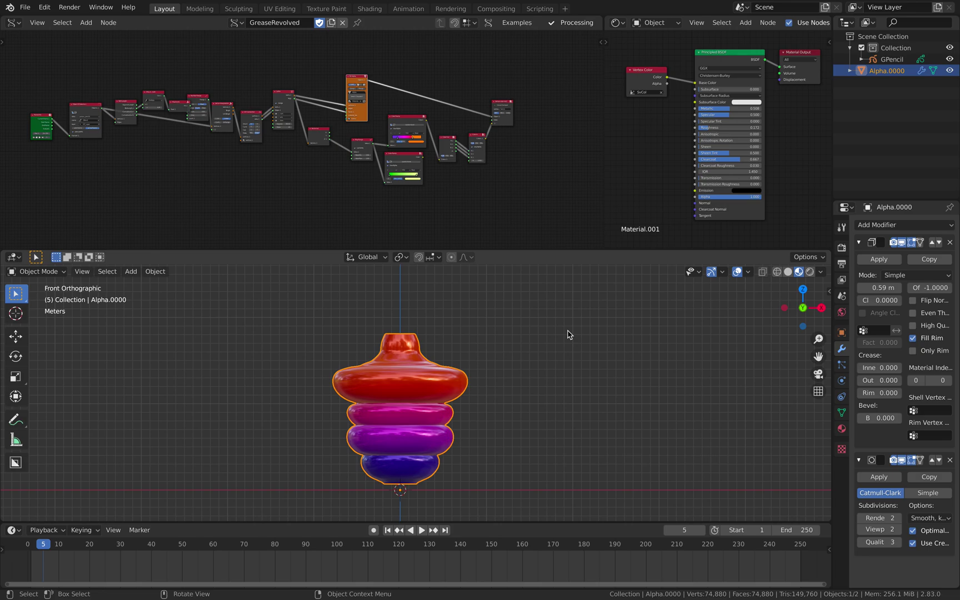
Play the revolved vase animation to frame 29 and view the mesh from an elevated angle.
middle_click_drag(565, 335, 389, 373)
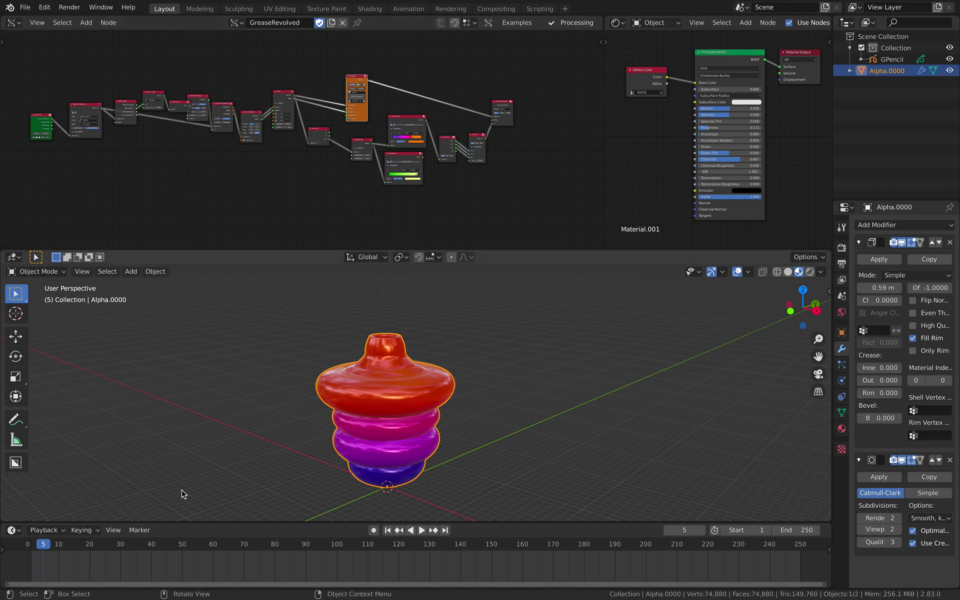
key("space")
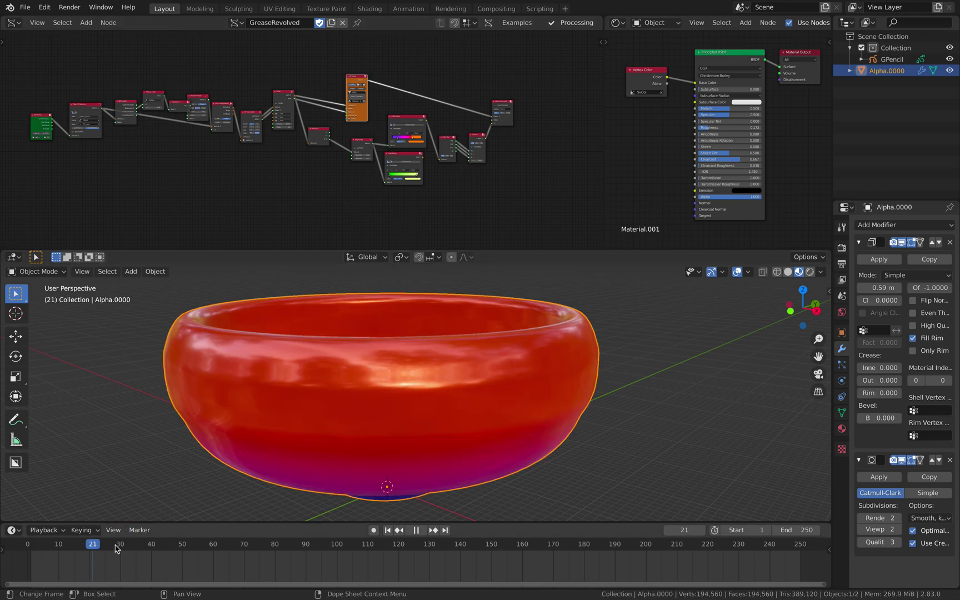
key("space")
middle_click_drag(361, 428, 419, 423)
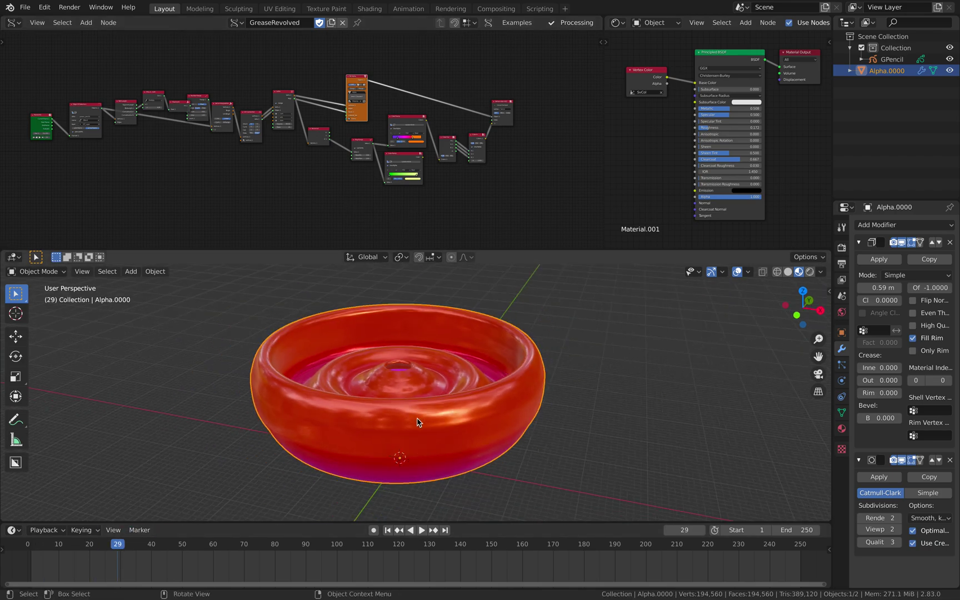
Switch to the browser and look through the Revolved app's website and its GitHub repository page.
key("ctrl+Right")
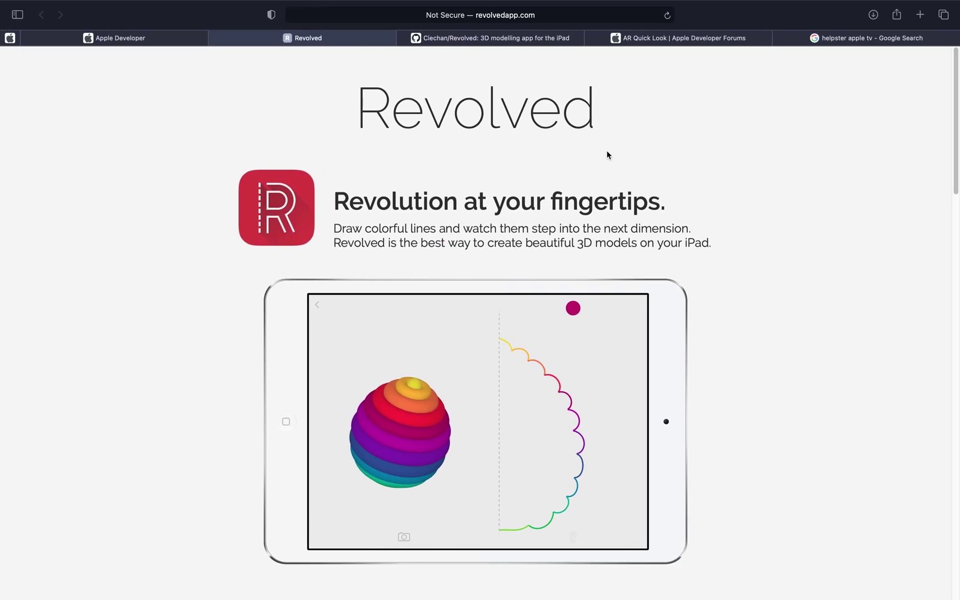
scroll(532, 549, "down", 15)
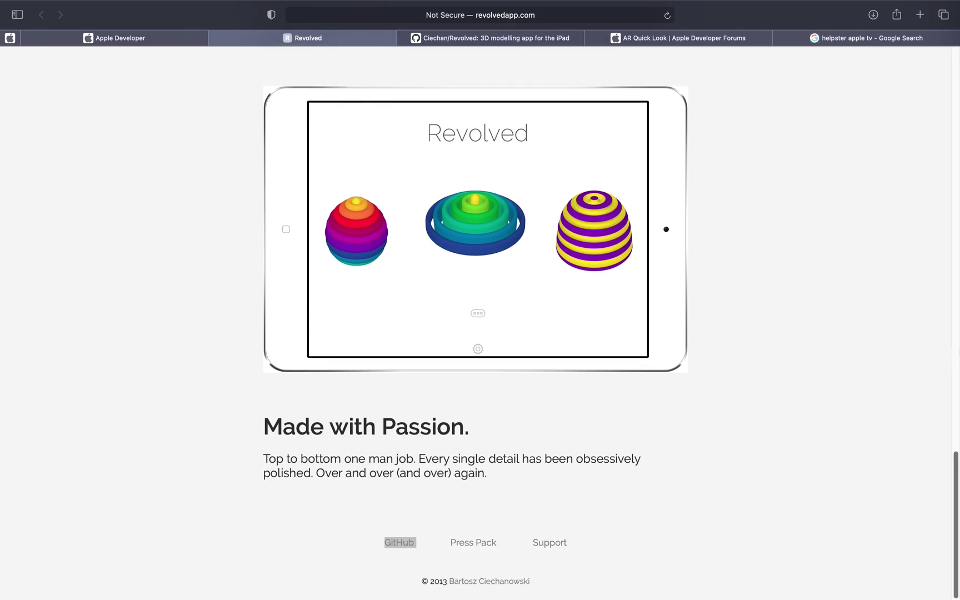
scroll(936, 127, "up", 15)
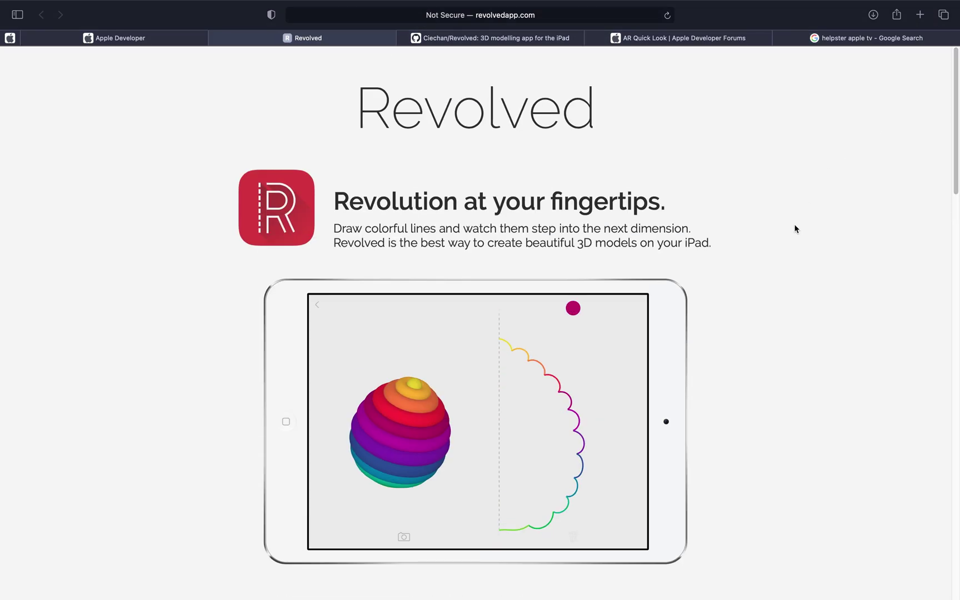
left_click(472, 39)
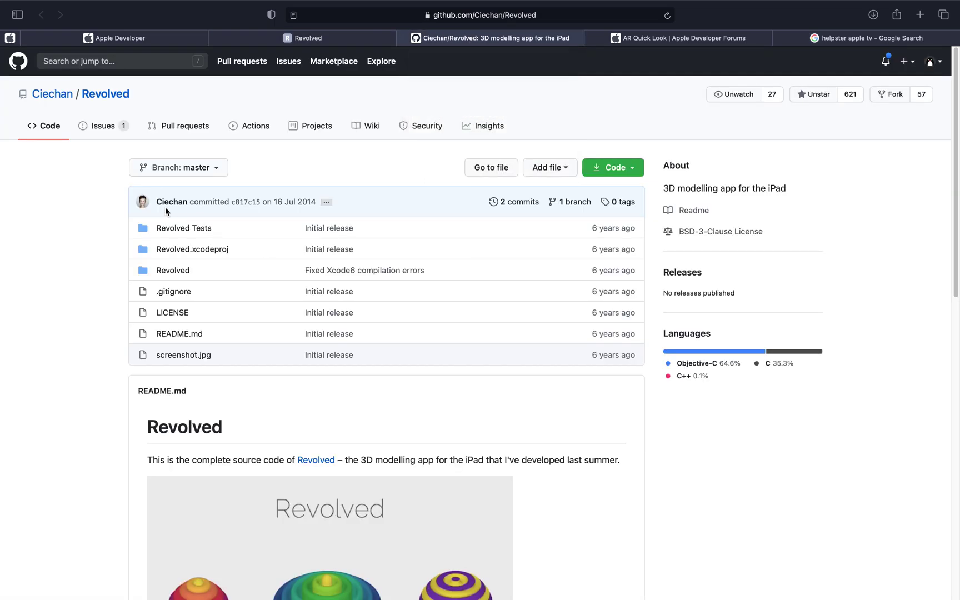
scroll(467, 315, "down", 10)
scroll(468, 314, "up", 3)
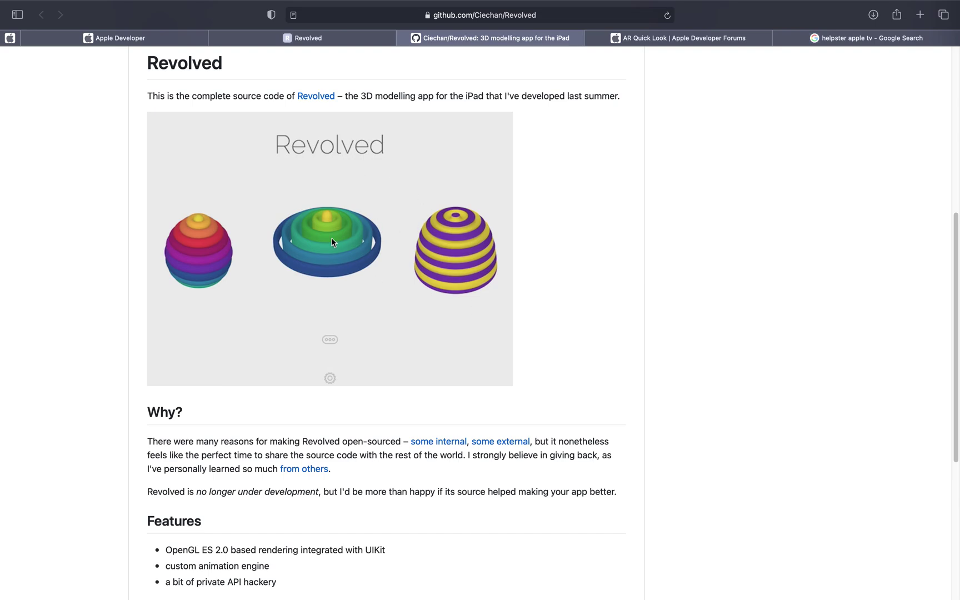
Return to Blender, widen the GreaseRevolved node editor and shift the orange viewer node slightly upward.
key("ctrl+Left")
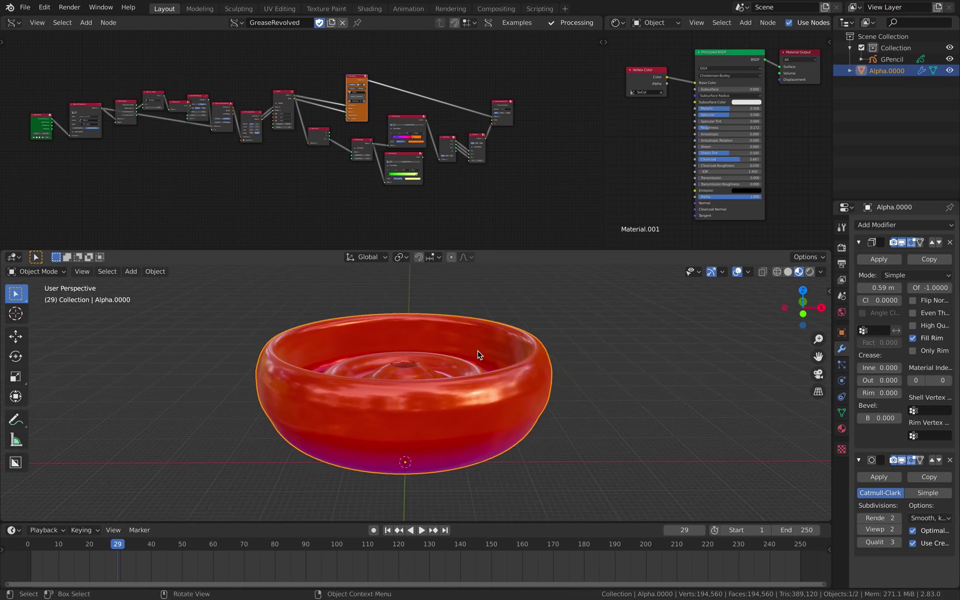
mouse_move(476, 350)
middle_mouse_down()
mouse_move(477, 315)
mouse_move(475, 342)
middle_mouse_up()
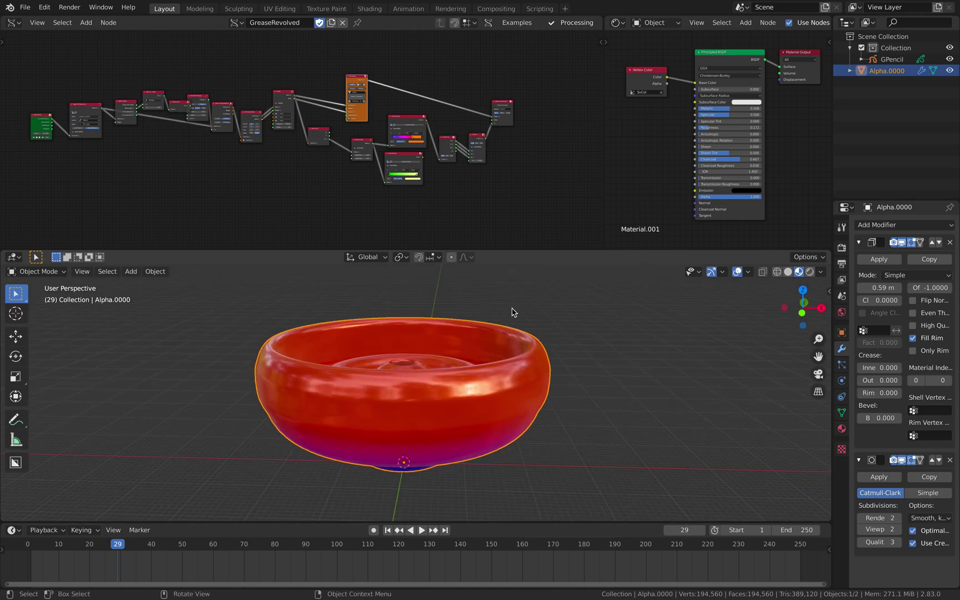
middle_click_drag(508, 306, 496, 320)
scroll(553, 172, "down", 2)
middle_click_drag(545, 168, 562, 166)
middle_click_drag(520, 166, 566, 176)
scroll(522, 168, "up", 2)
left_click_drag(603, 162, 623, 161)
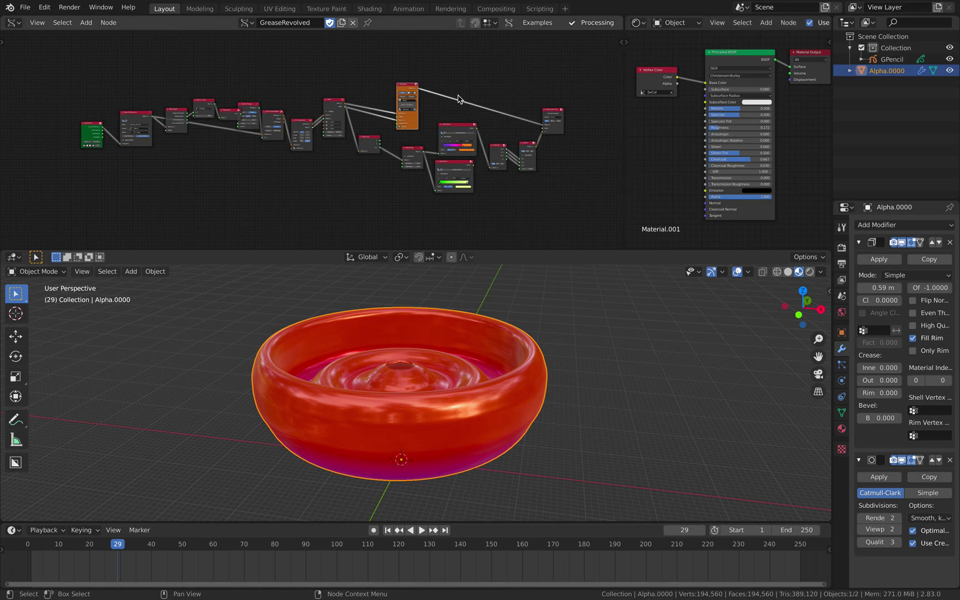
left_click_drag(411, 85, 409, 77)
scroll(408, 81, "up", 2)
middle_click_drag(362, 100, 395, 106)
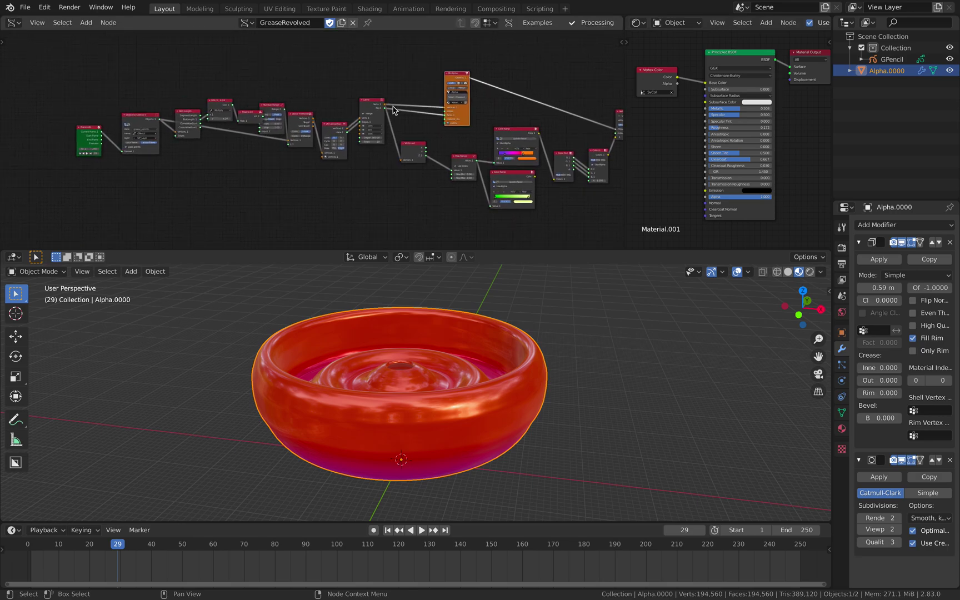
scroll(395, 106, "up", 1)
Select the GPencil object and view it in right orthographic view.
left_click(892, 59)
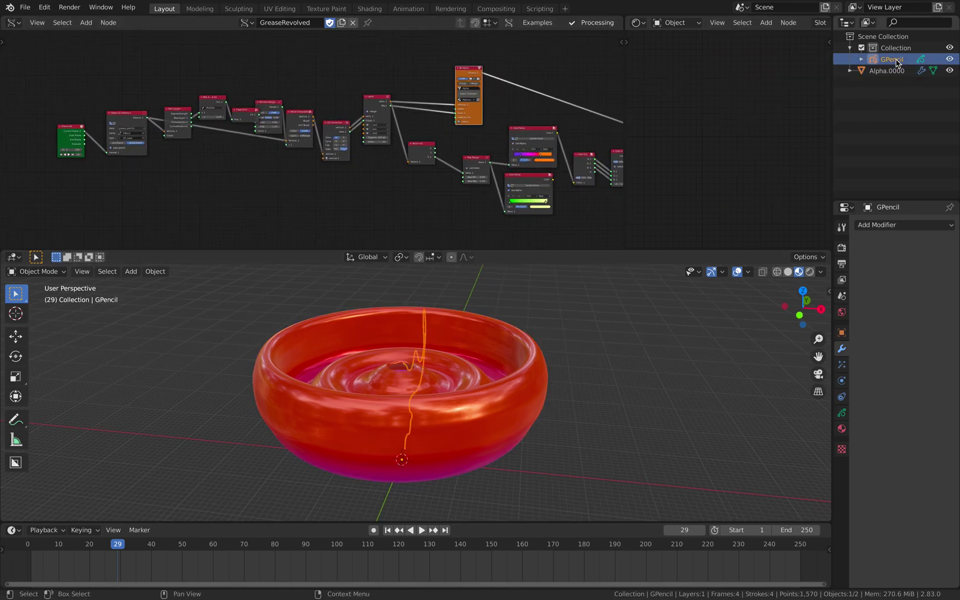
left_click(800, 315)
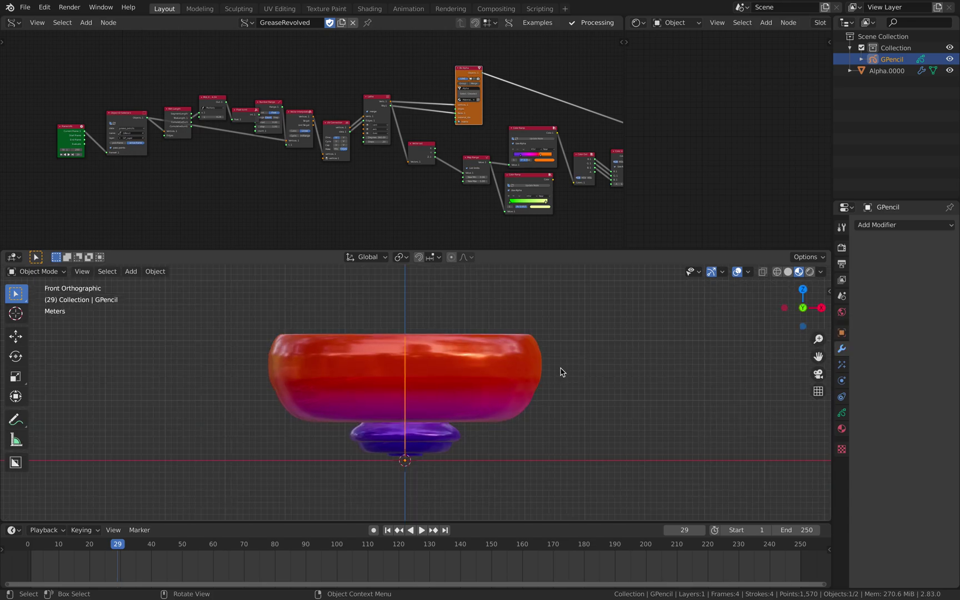
left_click(821, 308)
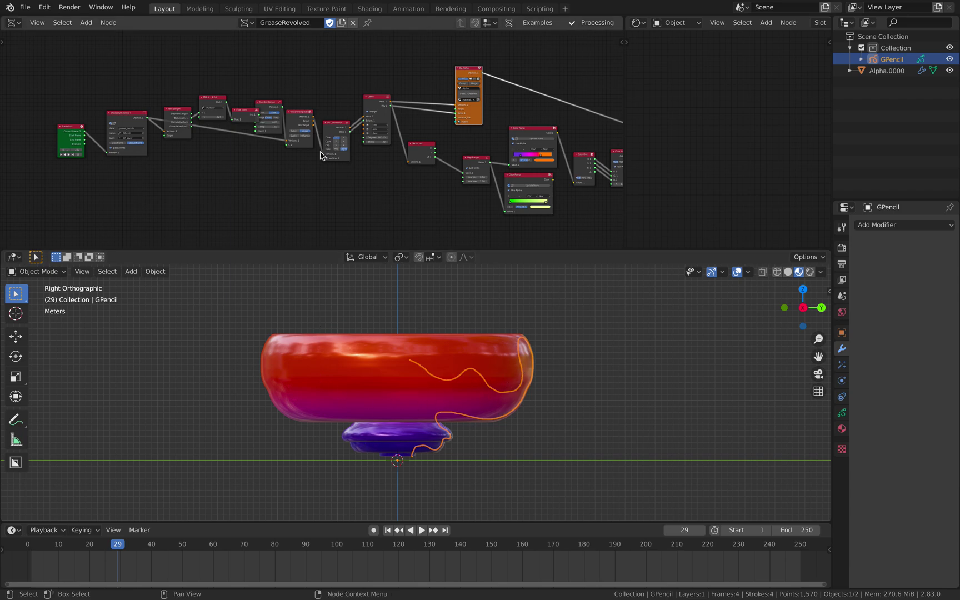
middle_click_drag(299, 151, 253, 142)
scroll(189, 128, "down", 2)
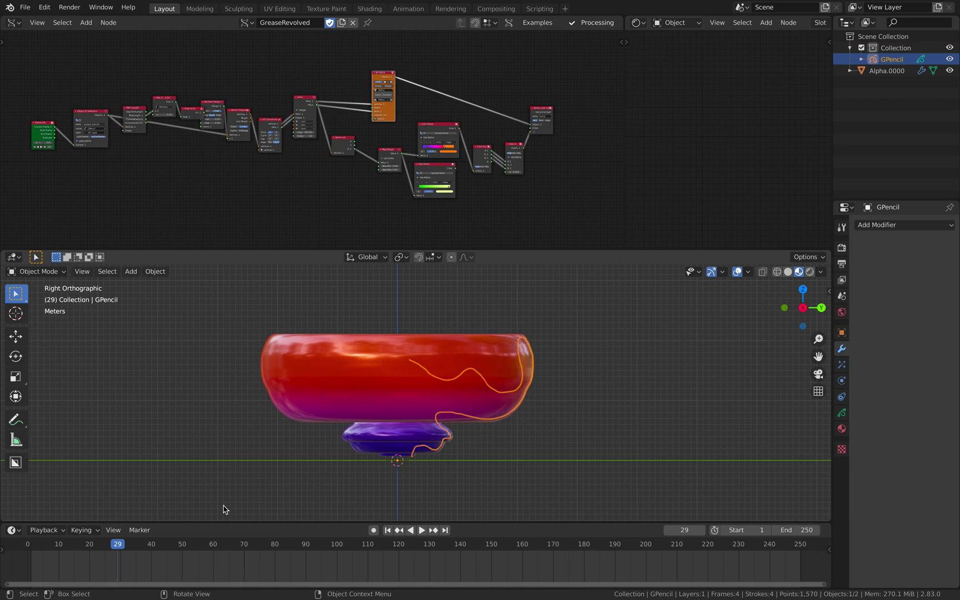
Play the animation briefly, stop it, and set the current frame to 62.
key("space")
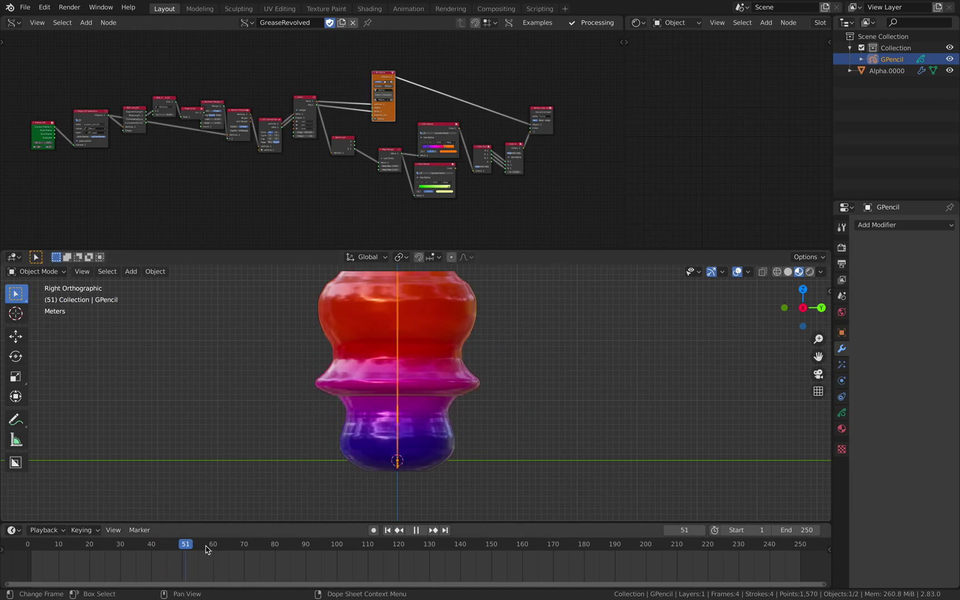
left_click(150, 547)
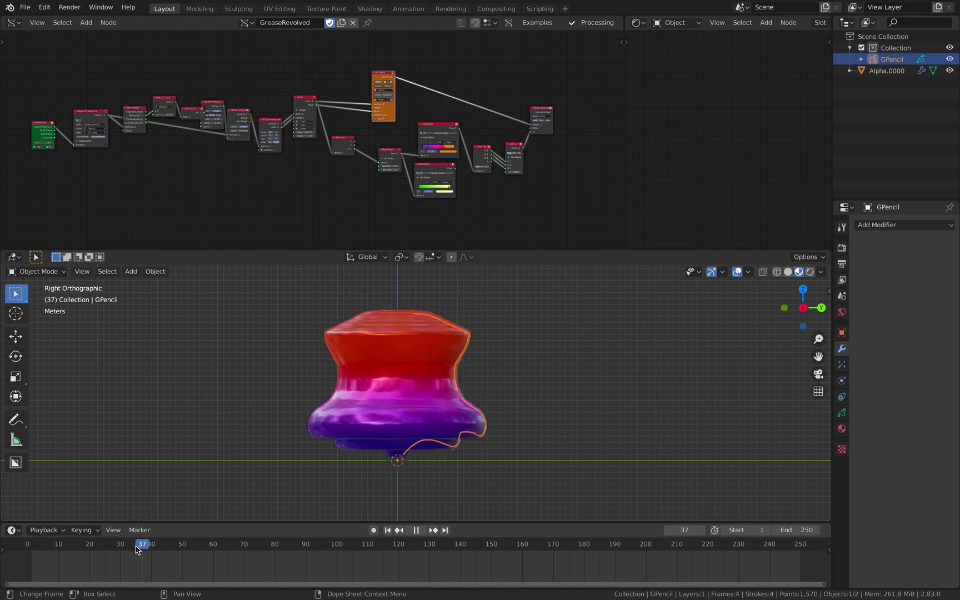
key("space")
left_click(221, 552)
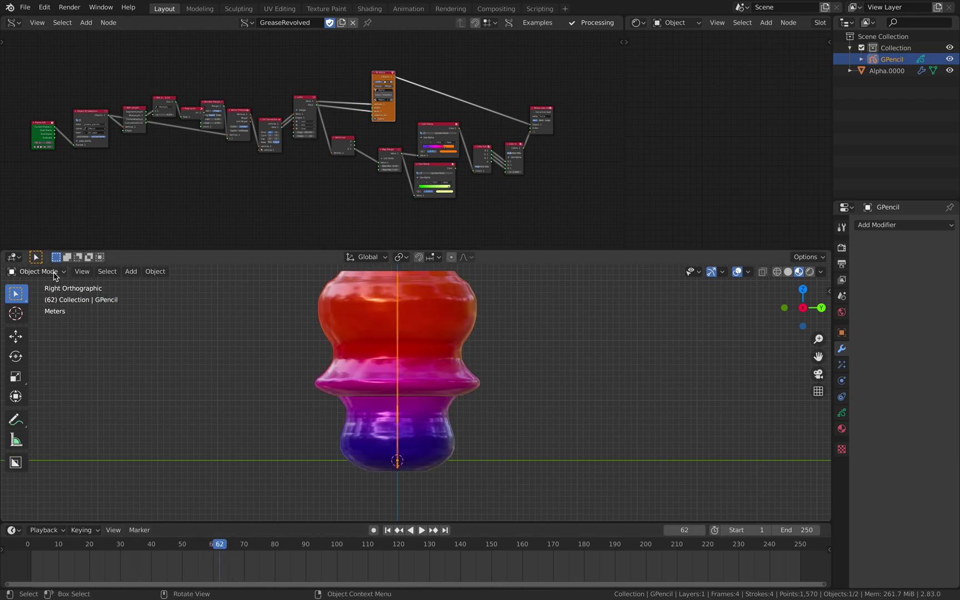
Switch GPencil to Draw mode and draw a wavy vase profile stroke beside the vertical axis at frame 62.
left_click(57, 272)
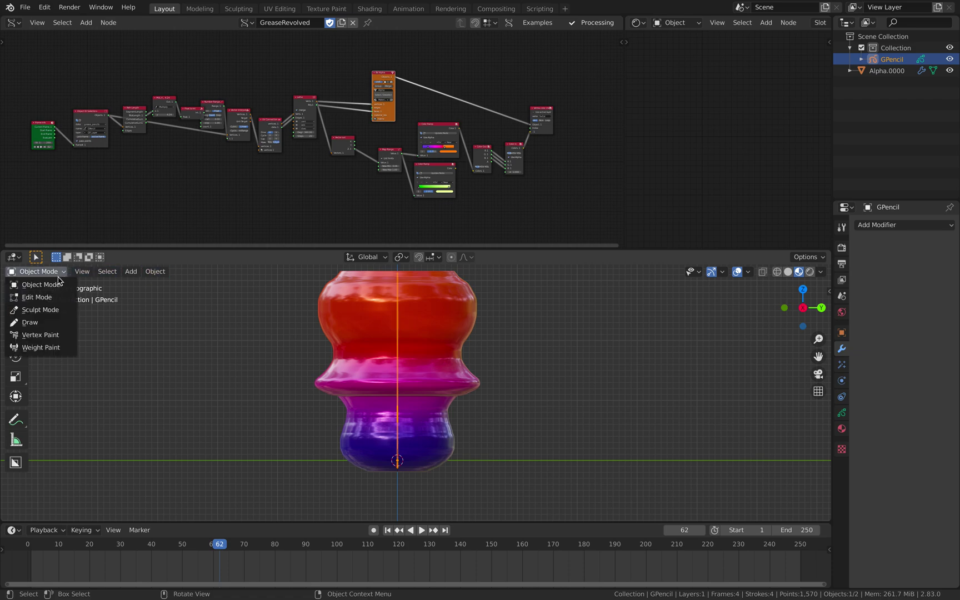
left_click(30, 322)
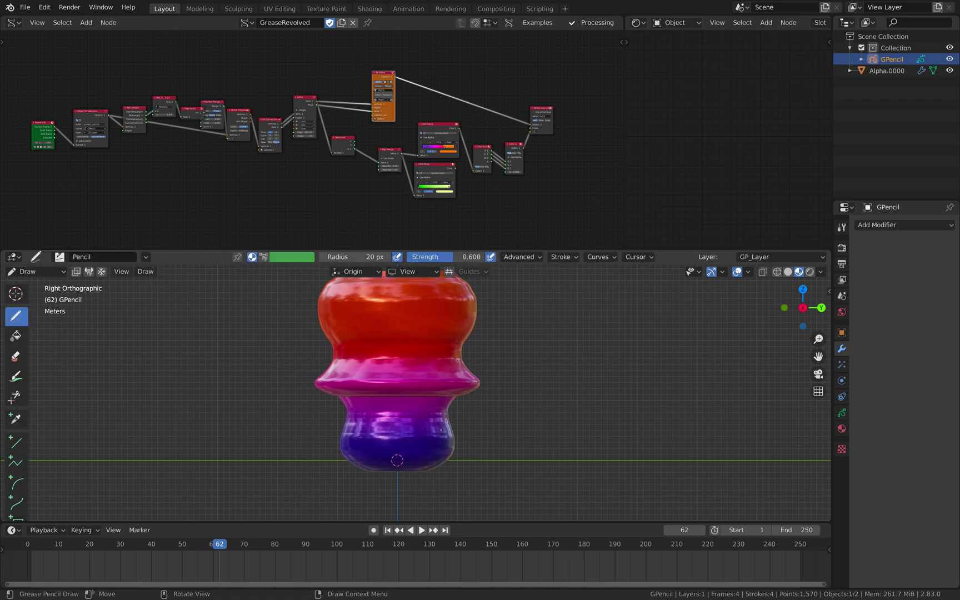
middle_click_drag(440, 430, 376, 479, "shift")
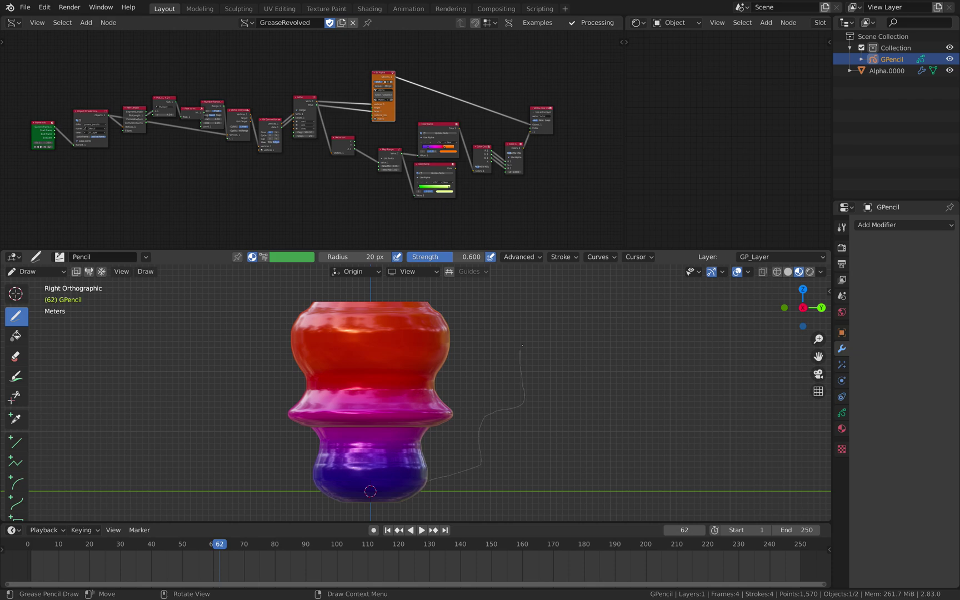
Draw new vase profile strokes at frames 75 and 113.
key("Right")
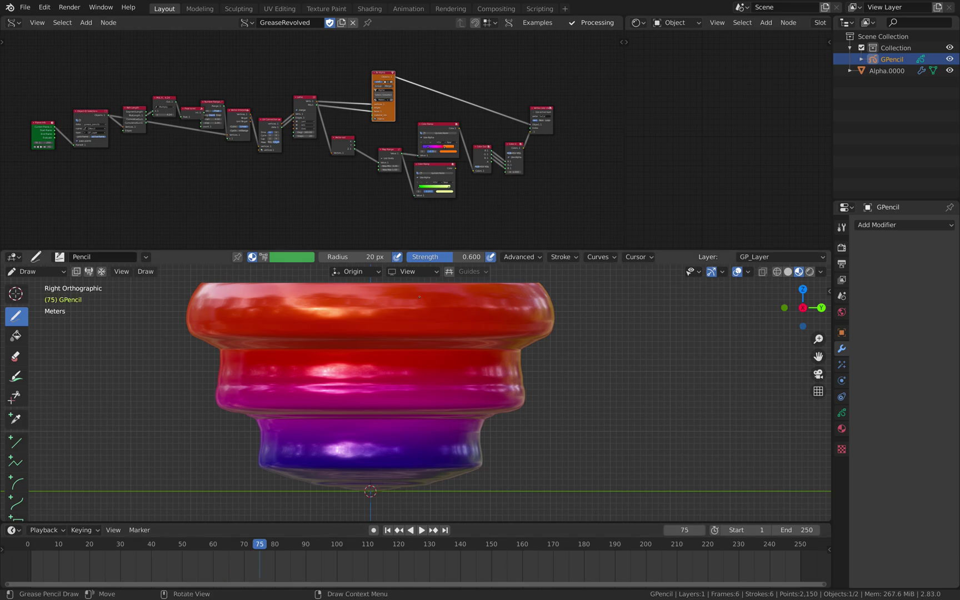
key("Right")
scroll(420, 297, "down", 1)
middle_click_drag(420, 297, 392, 324, "shift")
left_click_drag(292, 548, 349, 546)
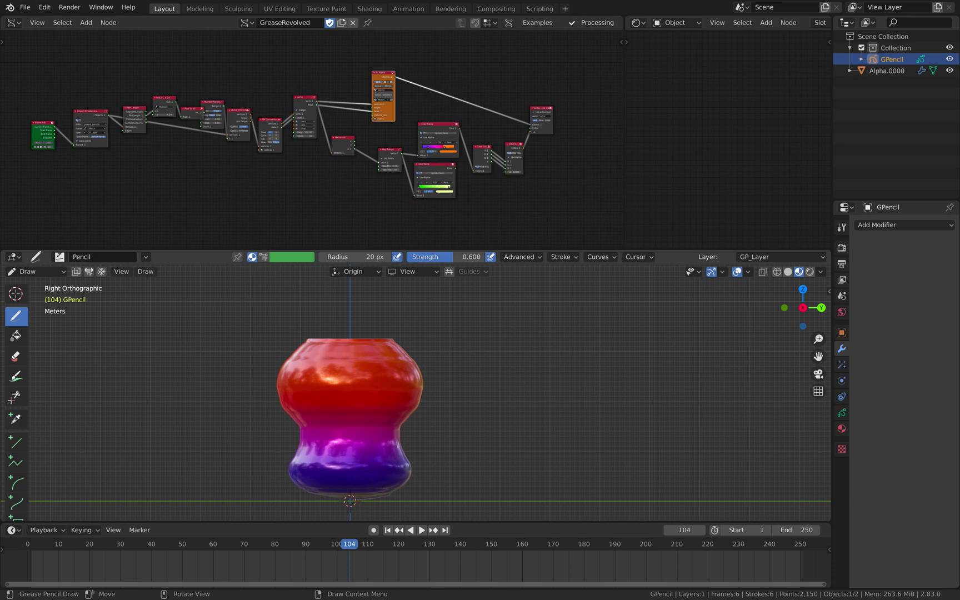
left_click_drag(366, 546, 378, 546)
middle_click_drag(348, 481, 360, 451)
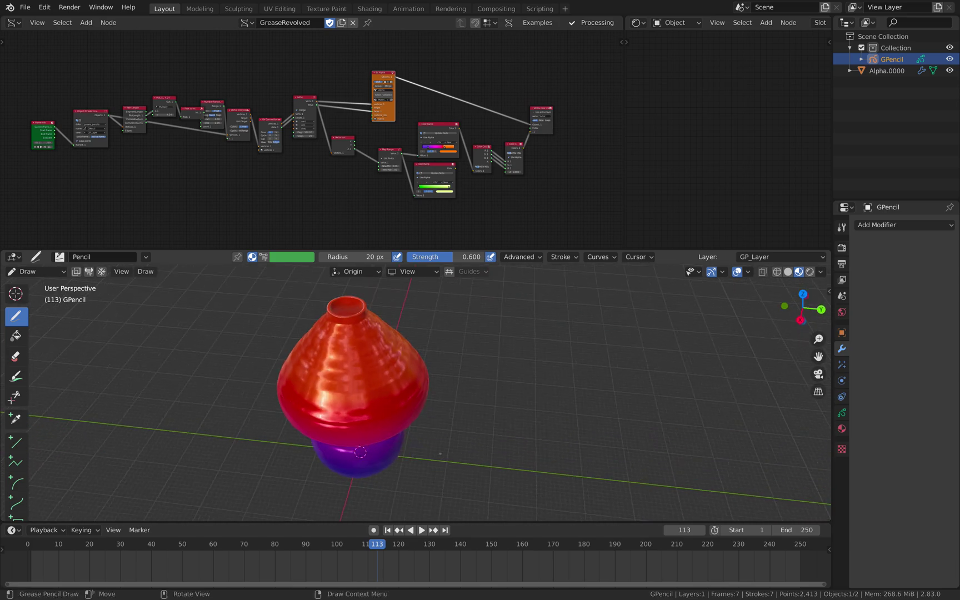
Fit the whole node tree in view and widen the node editor into the shader editor's space.
key("Home")
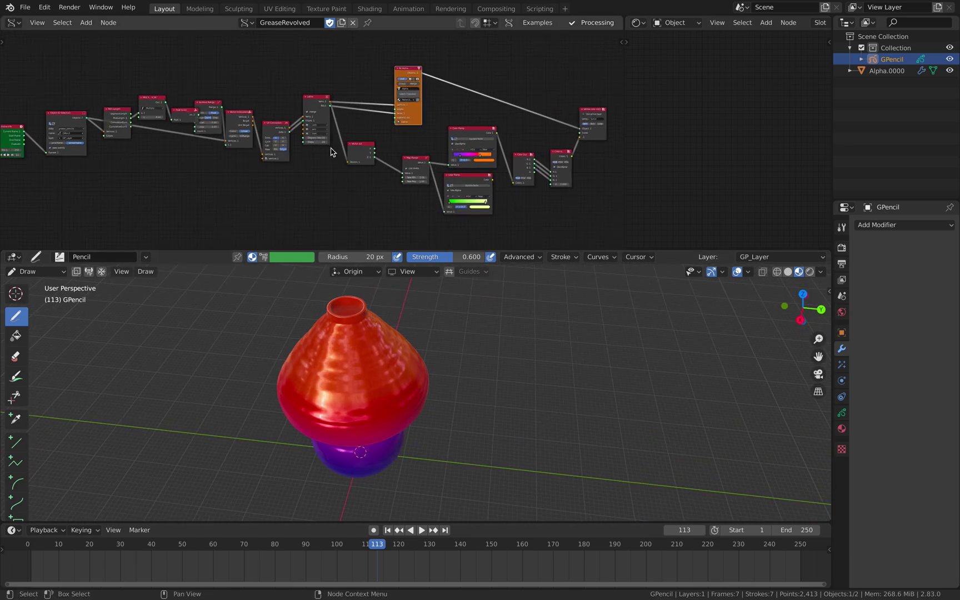
left_click_drag(623, 90, 672, 90)
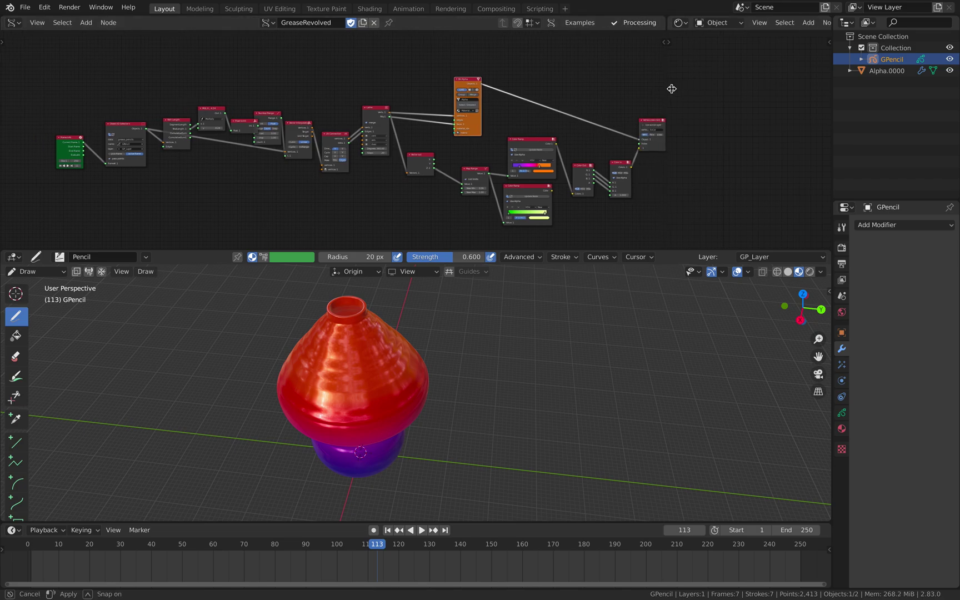
scroll(428, 336, "up", 1)
scroll(428, 336, "up", 1)
middle_click_drag(428, 337, 428, 308)
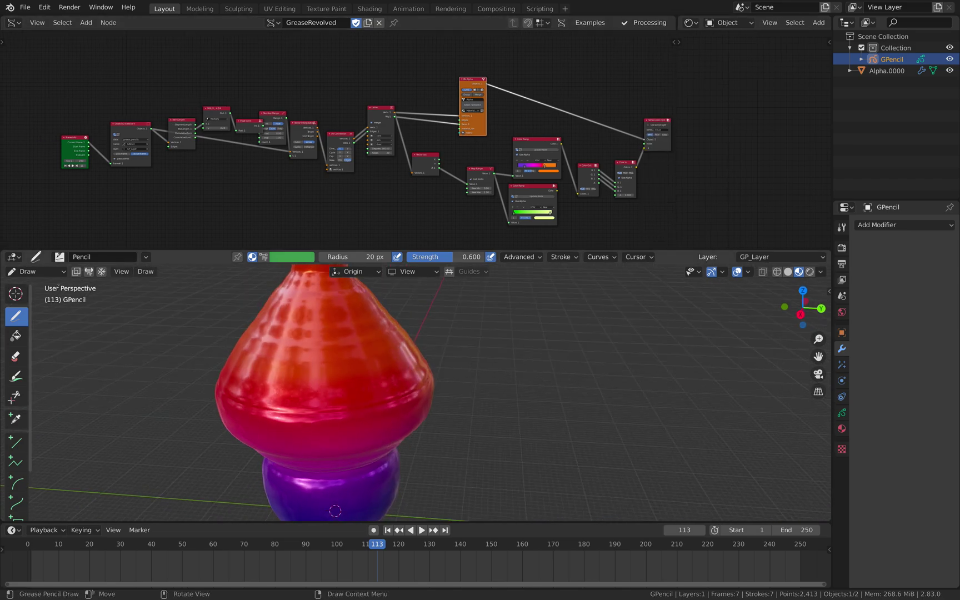
Return to Object Mode and select the revolved vase mesh.
left_click(40, 275)
left_click(40, 284)
left_click(371, 312)
mouse_move(370, 313)
middle_mouse_down()
mouse_move(327, 368)
mouse_move(396, 301)
middle_mouse_up()
Connect the green-to-yellow Color Ramp's output to the Colors input of the Color Out node.
middle_click_drag(413, 183, 333, 185)
middle_click_drag(376, 154, 285, 150)
scroll(322, 148, "up", 7)
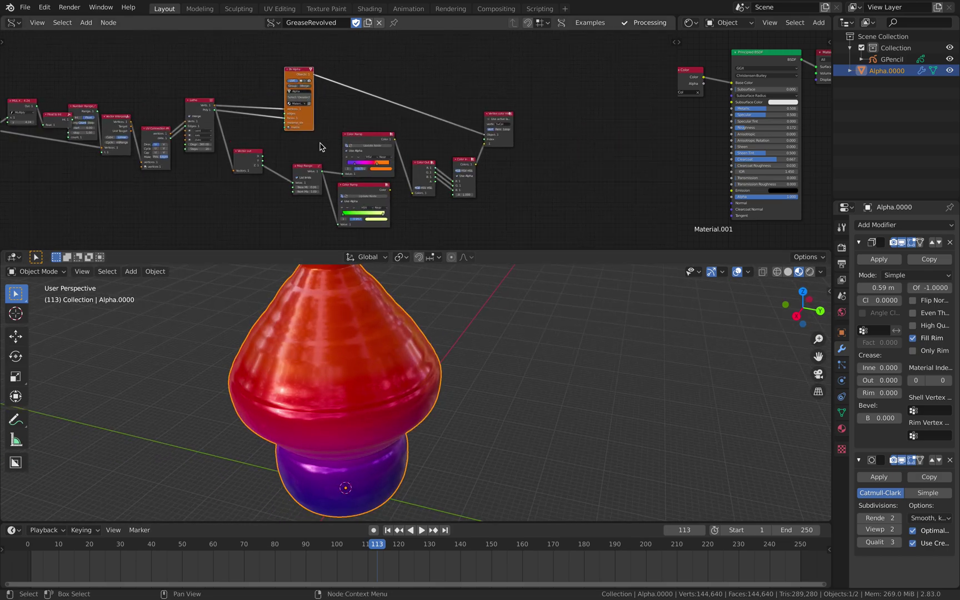
middle_click_drag(349, 161, 347, 156)
left_click_drag(362, 132, 348, 116)
left_click_drag(364, 207, 358, 201)
middle_click_drag(356, 200, 340, 192)
middle_click_drag(453, 181, 451, 125)
scroll(451, 125, "up", 2)
left_click_drag(388, 148, 435, 161)
left_click_drag(453, 126, 441, 80)
left_click_drag(529, 106, 524, 85)
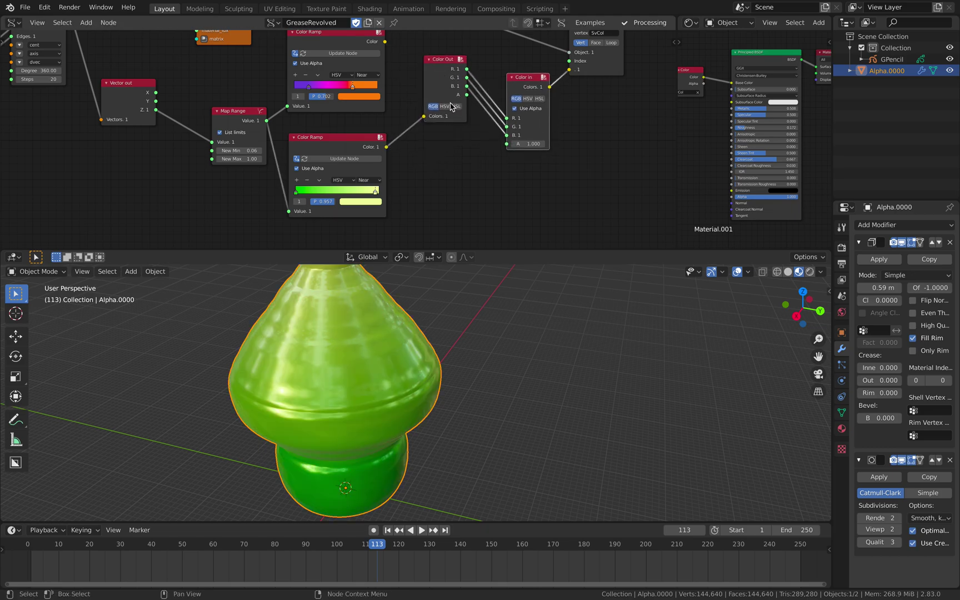
Set the Color Out node's color mode to HSV.
left_click(445, 106)
left_click(433, 106)
left_click(445, 106)
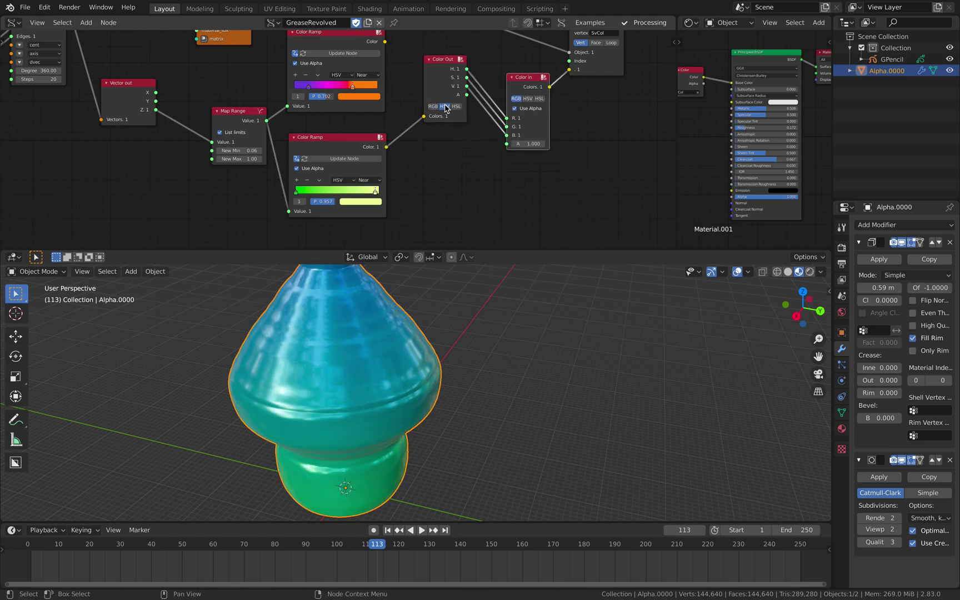
Try the purple-to-orange Color Ramp with Color Out in RGB mode, and restore HSV with the green-to-yellow ramp.
left_click_drag(385, 41, 403, 82)
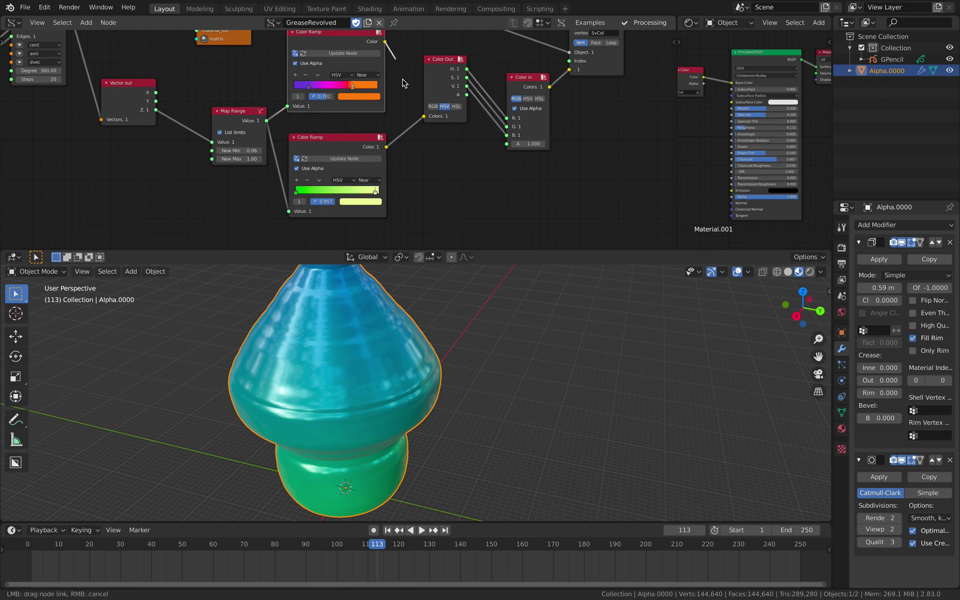
left_click_drag(422, 118, 425, 115)
left_click(432, 107)
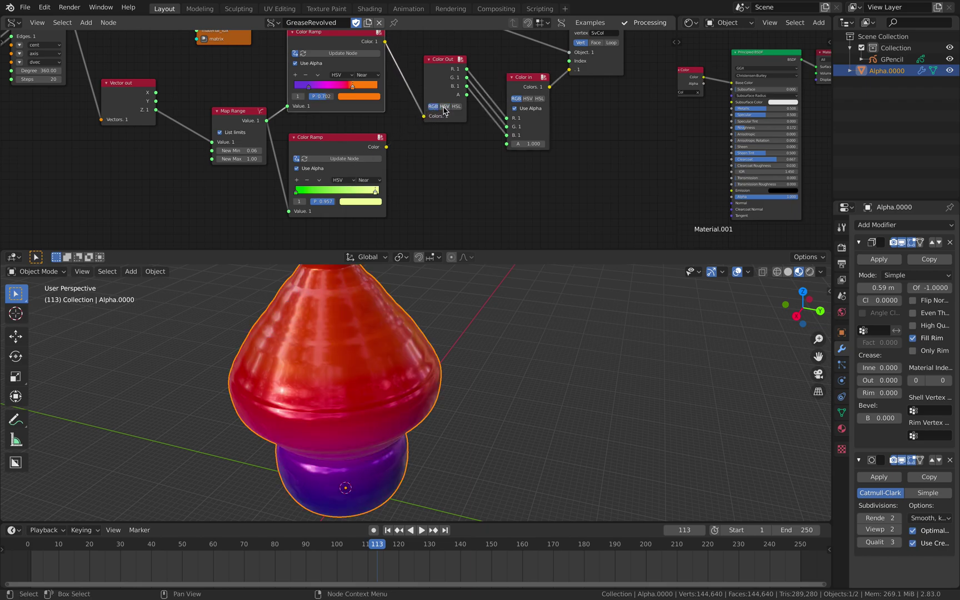
left_click(444, 107)
left_click_drag(389, 150, 421, 119)
Select the GPencil object and bring the nodes from Frame Info to Vector Interpolation into view.
scroll(416, 326, "down", 3)
middle_click_drag(416, 327, 419, 319)
middle_click_drag(319, 147, 368, 158)
scroll(369, 157, "down", 4)
middle_click_drag(277, 129, 474, 135)
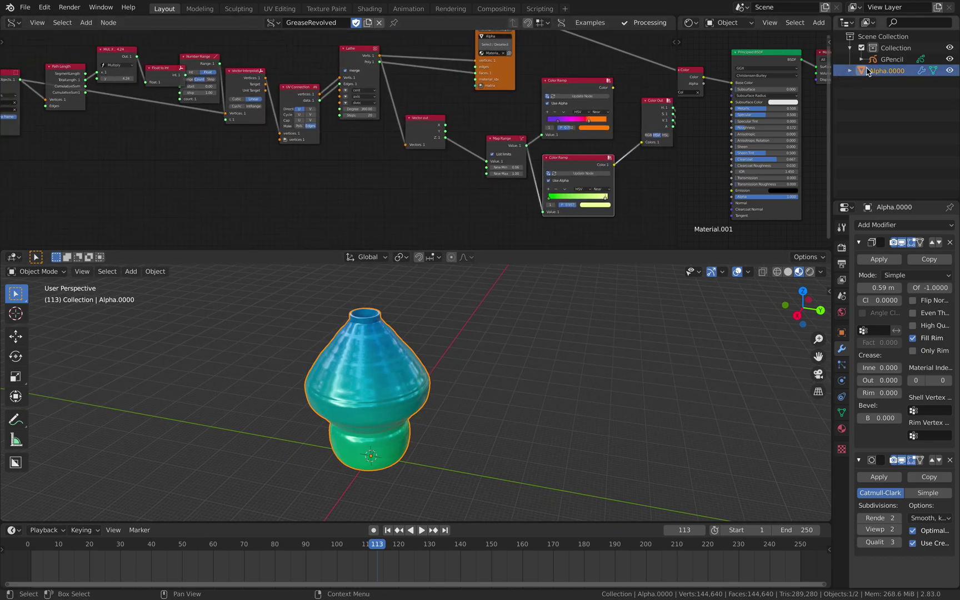
left_click(892, 59)
middle_click_drag(225, 144, 621, 202)
scroll(621, 201, "up", 3)
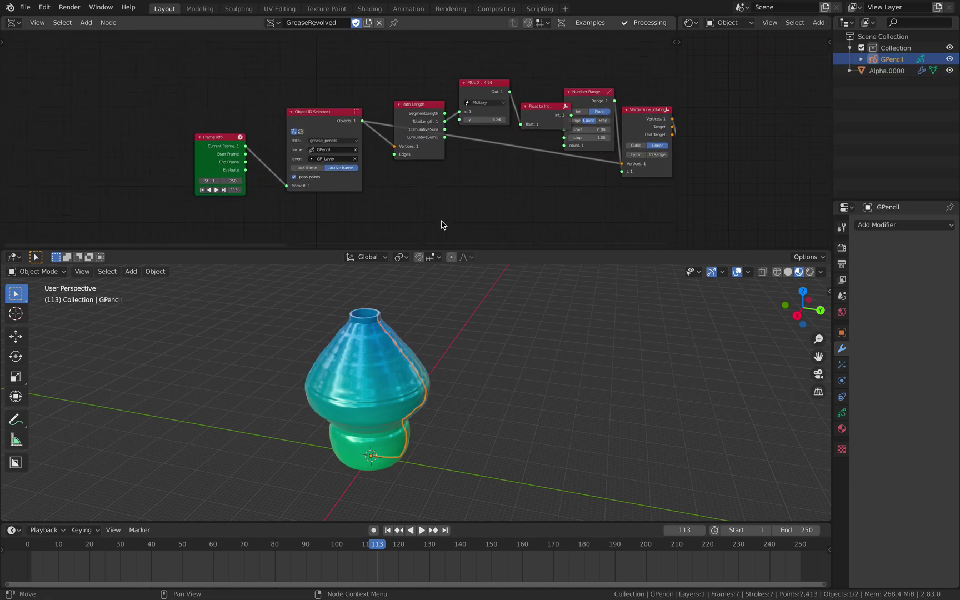
Reposition the Frame Info, Object ID Selector+ and Path Length nodes at the start of the node chain.
middle_click_drag(545, 205, 450, 213)
scroll(455, 214, "up", 1)
middle_click_drag(236, 132, 234, 118)
left_click_drag(109, 132, 89, 118)
left_click_drag(200, 106, 179, 95)
scroll(217, 104, "down", 1)
middle_click_drag(217, 104, 182, 118)
left_click_drag(266, 122, 250, 119)
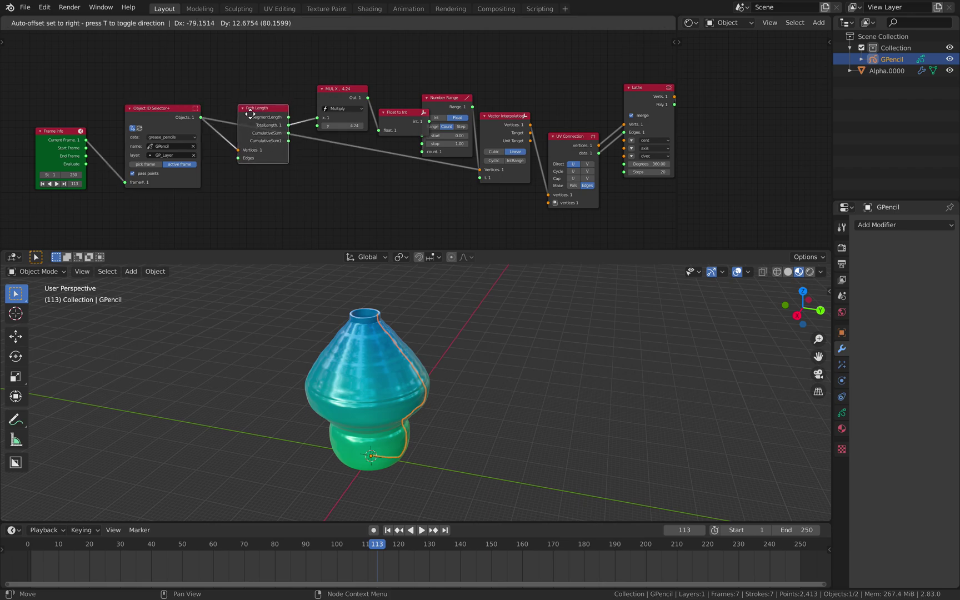
Set the Multiply node's y factor to 0.78 to resample the profile with fewer points.
scroll(367, 132, "up", 1)
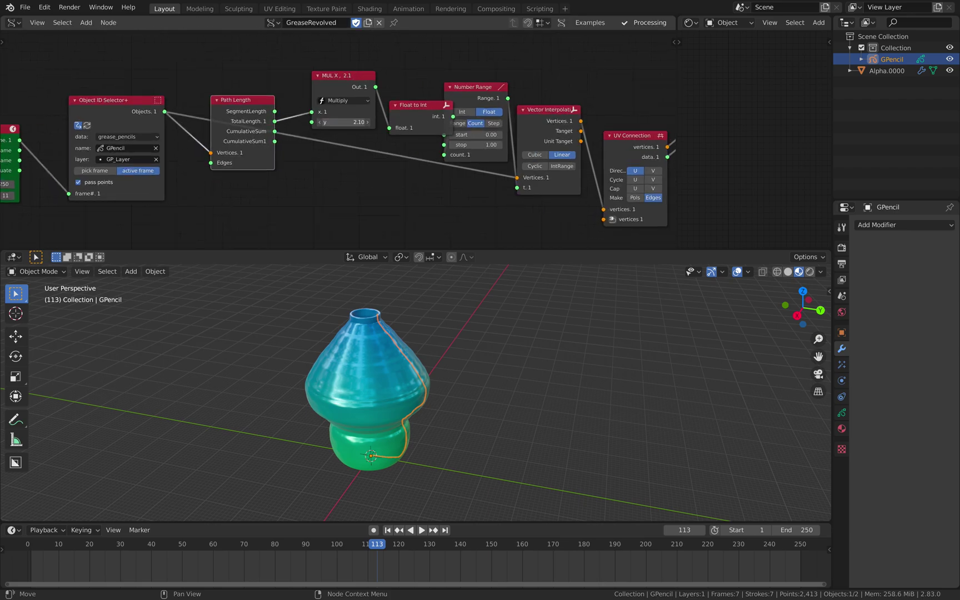
left_click_drag(346, 123, 383, 122)
middle_click_drag(435, 371, 455, 371)
middle_click_drag(372, 111, 288, 123)
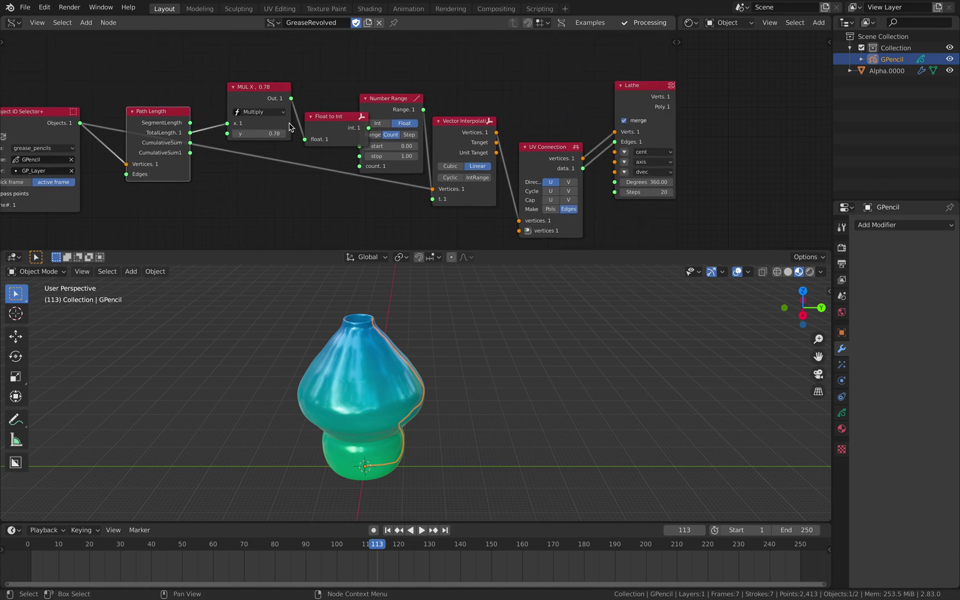
Go through the nodes from Object ID Selector+ to UV Connection, highlighting them along the chain.
left_click_drag(329, 117, 326, 114)
middle_click_drag(169, 126, 255, 127)
scroll(254, 127, "down", 3)
left_click(171, 122)
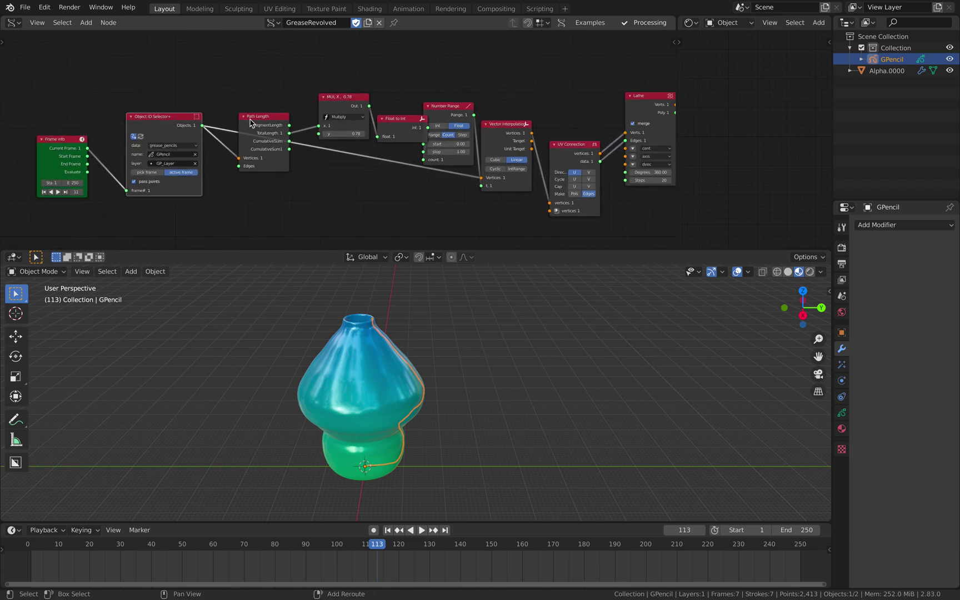
left_click(262, 117, "shift")
left_click(348, 98, "shift")
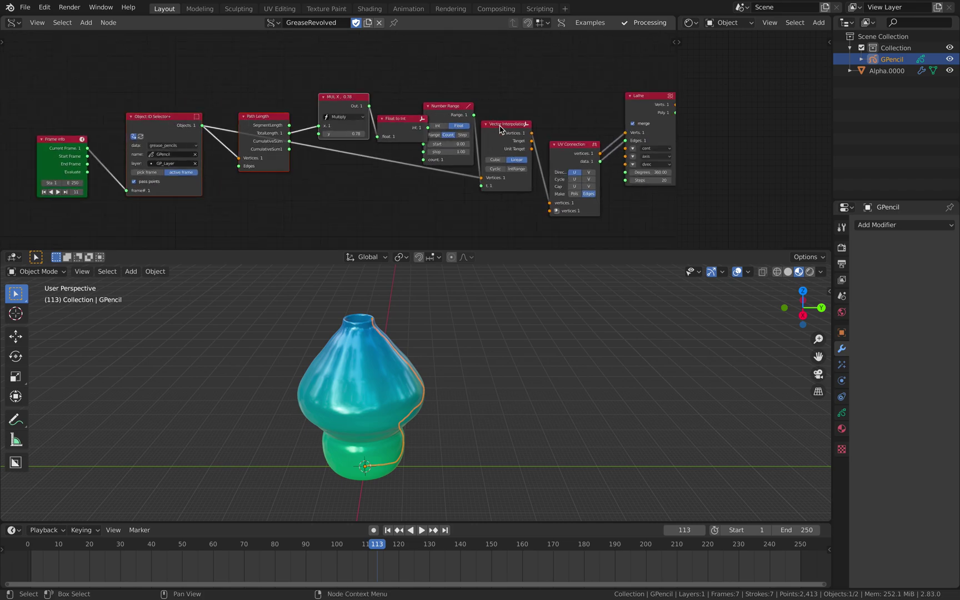
middle_click_drag(558, 140, 449, 131)
left_click(448, 134)
Search the node list for "gp" to view the grease pencil setup macros, and dismiss the search without adding one.
middle_click_drag(132, 121, 204, 123)
scroll(319, 186, "down", 2)
mouse_move(301, 243)
middle_mouse_down()
mouse_move(320, 164)
mouse_move(305, 236)
middle_mouse_up()
key("shift+a")
left_click(255, 193)
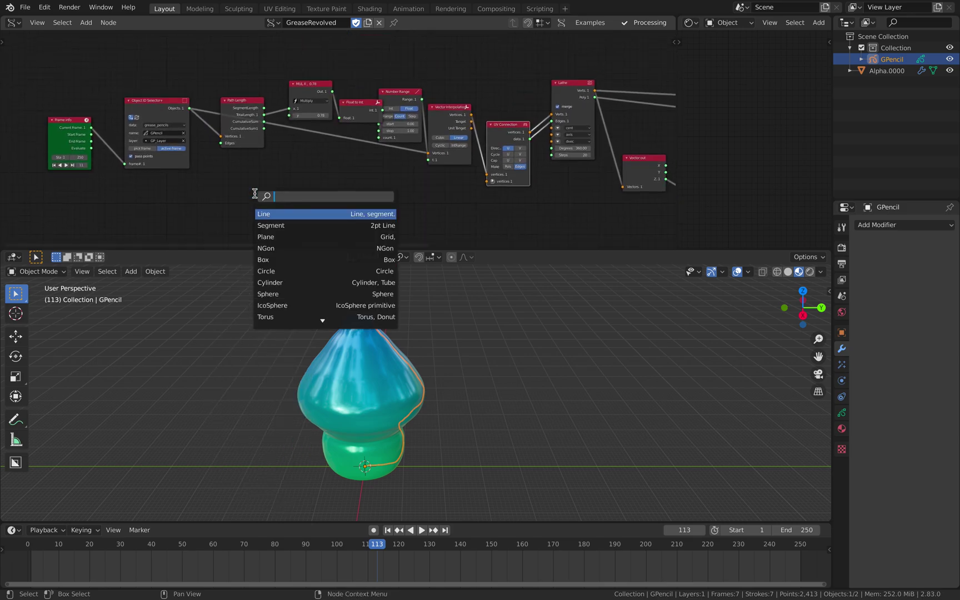
type("gp")
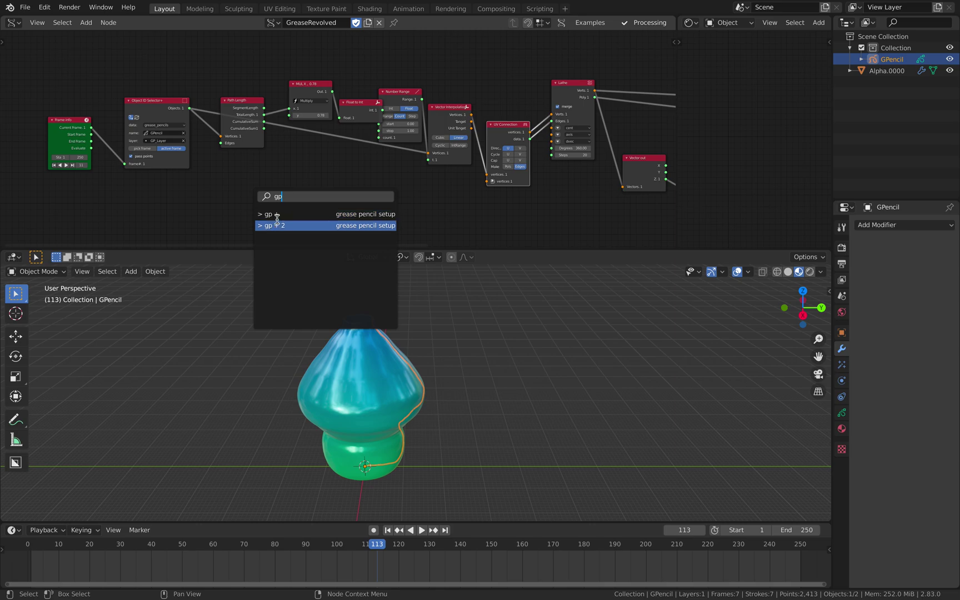
key("Escape")
Move the UV Connection node up and align it with the Lathe node.
middle_click_drag(304, 148, 217, 171)
scroll(286, 173, "up", 4)
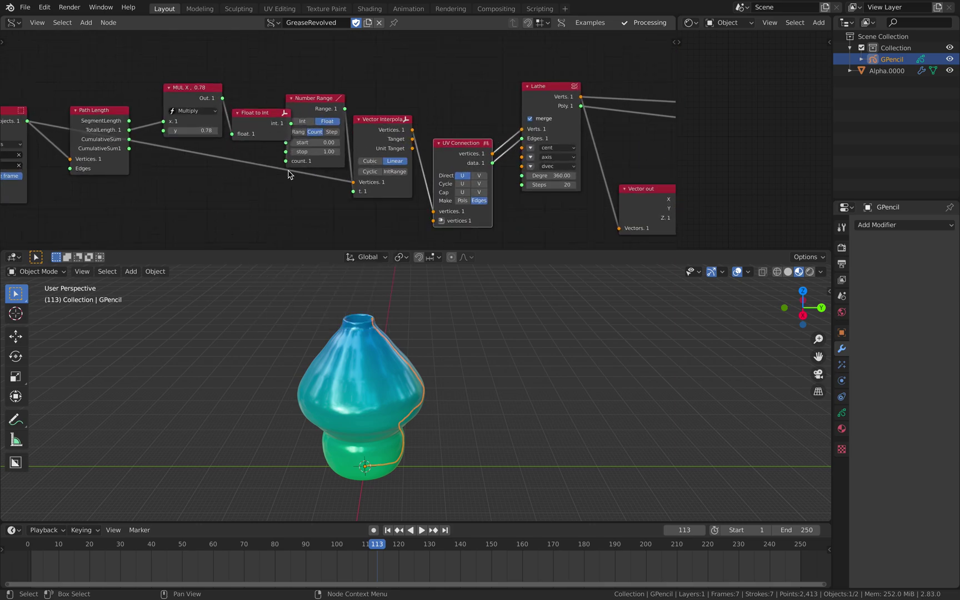
middle_click_drag(326, 167, 228, 151)
left_click_drag(367, 124, 367, 105)
middle_click_drag(367, 106, 268, 104)
scroll(267, 104, "up", 3)
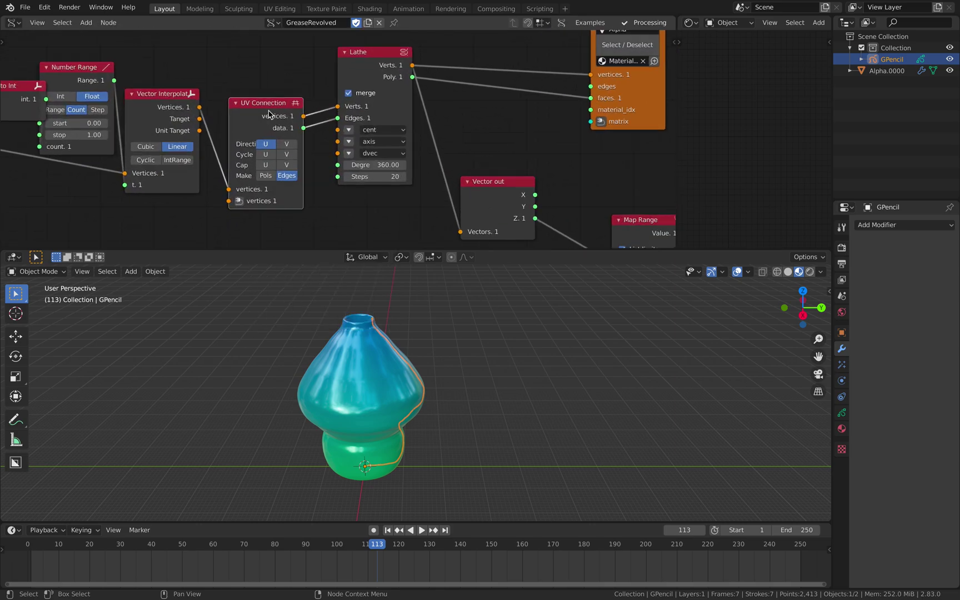
left_click_drag(267, 110, 268, 63)
left_click_drag(371, 66, 373, 70)
scroll(356, 72, "down", 2)
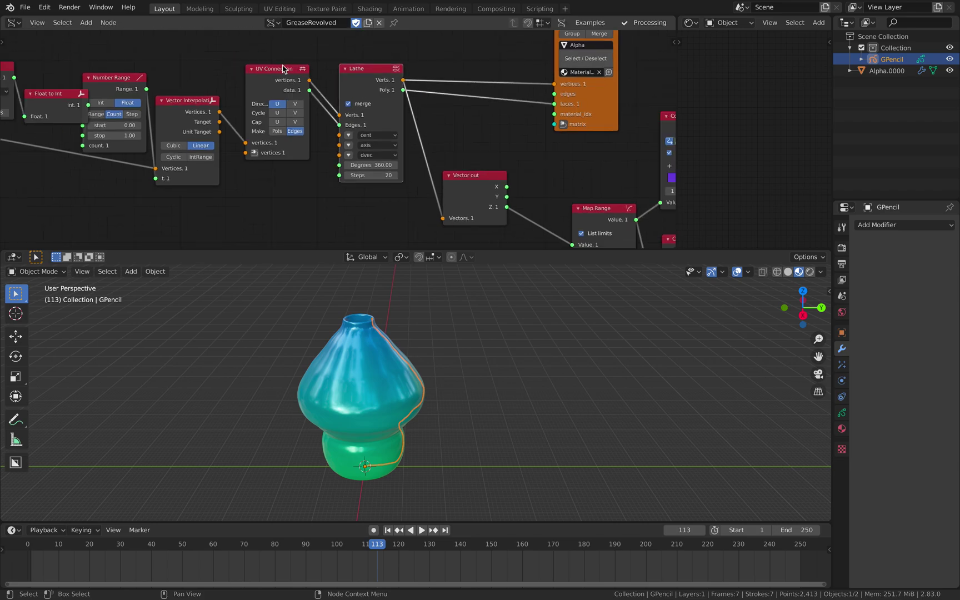
Try the Lathe node's Steps at 12 and at 3 on the vase.
scroll(282, 65, "up", 2)
middle_click_drag(302, 76, 272, 75)
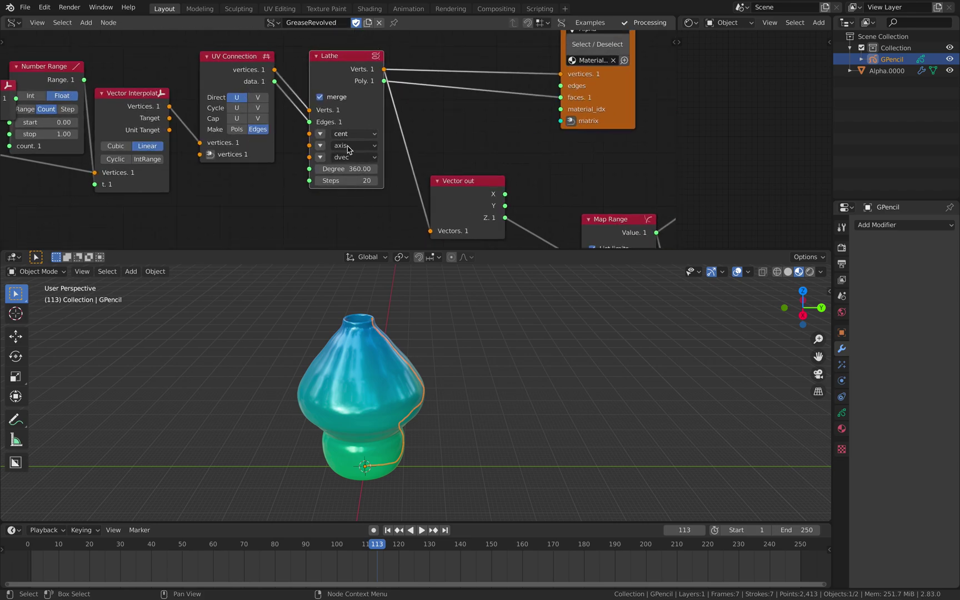
left_click(358, 182)
type("12")
key("Return")
mouse_move(415, 349)
middle_mouse_down()
mouse_move(423, 379)
mouse_move(406, 336)
middle_mouse_up()
left_click(359, 184)
type("3")
key("Return")
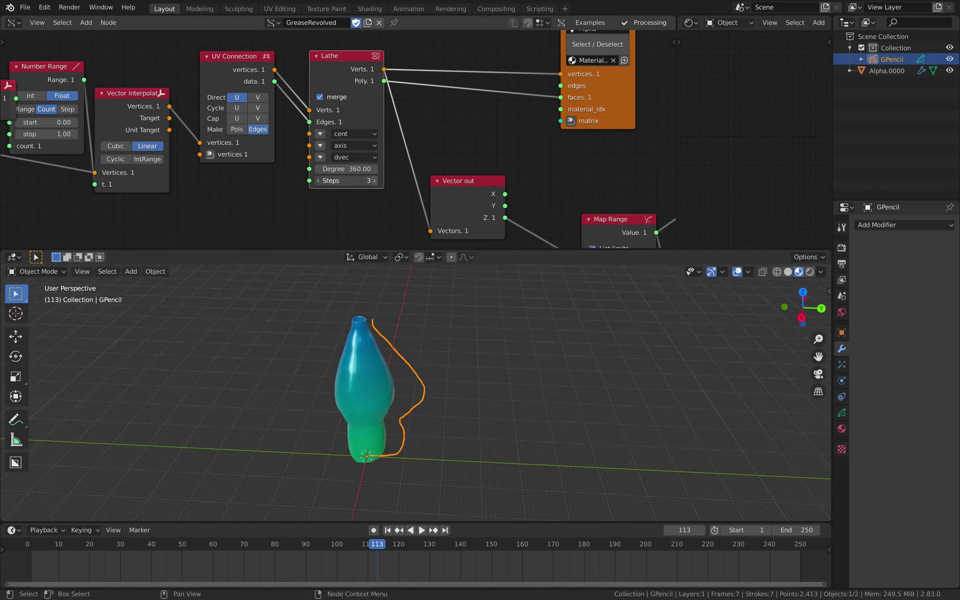
Raise the Lathe node's Steps to 8 and view the vase from another angle.
left_click(377, 182)
left_click(376, 182)
left_click(376, 182)
left_click(376, 183)
mouse_move(390, 378)
middle_mouse_down()
mouse_move(399, 324)
mouse_move(386, 368)
middle_mouse_up()
left_click(376, 182)
middle_click_drag(377, 183, 351, 187)
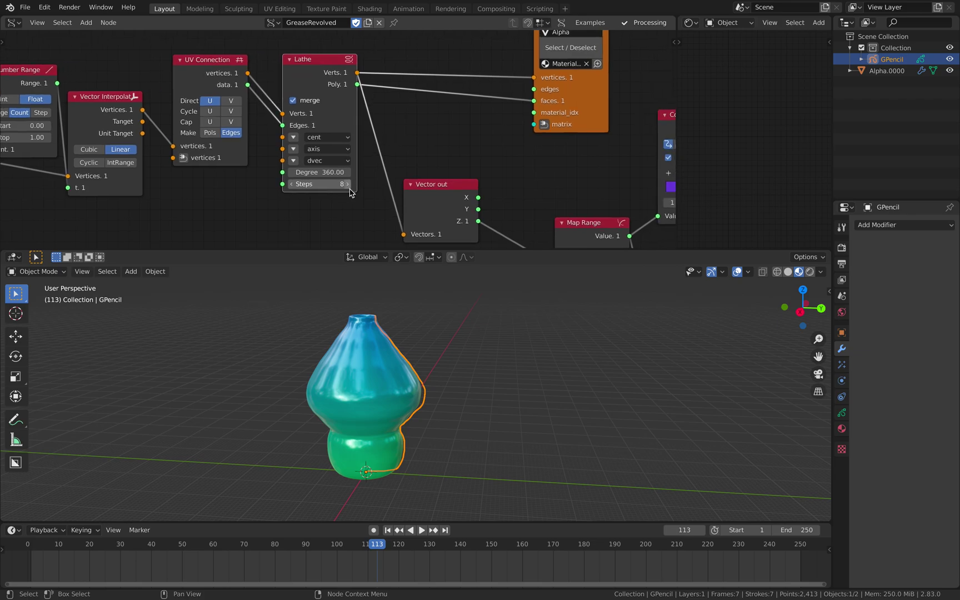
Try a 180 degree revolve in the Lathe node, inspect the open vase, and restore 360 degrees.
left_click(319, 175)
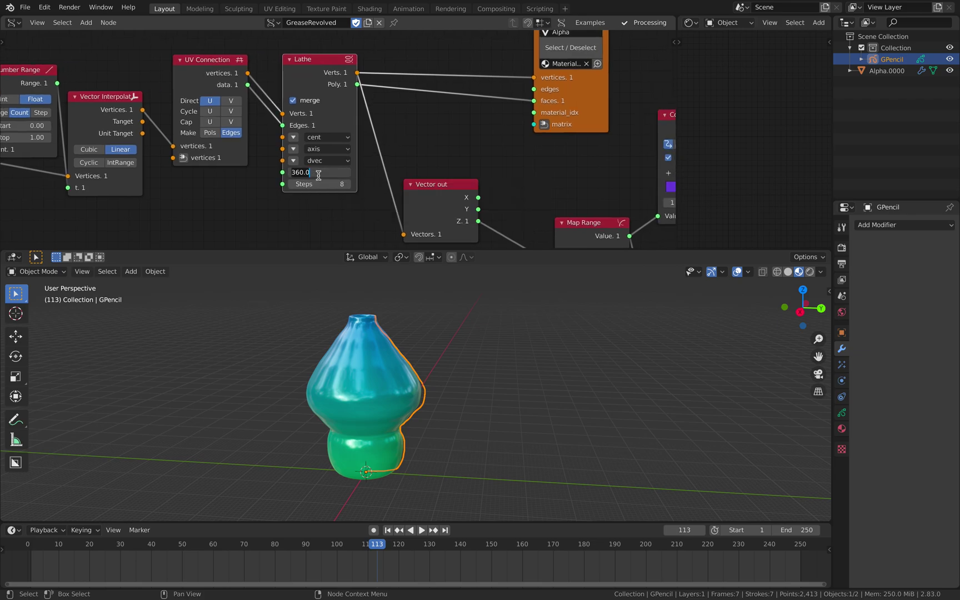
type("180")
key("Return")
middle_click_drag(411, 389, 307, 368)
left_click(326, 174)
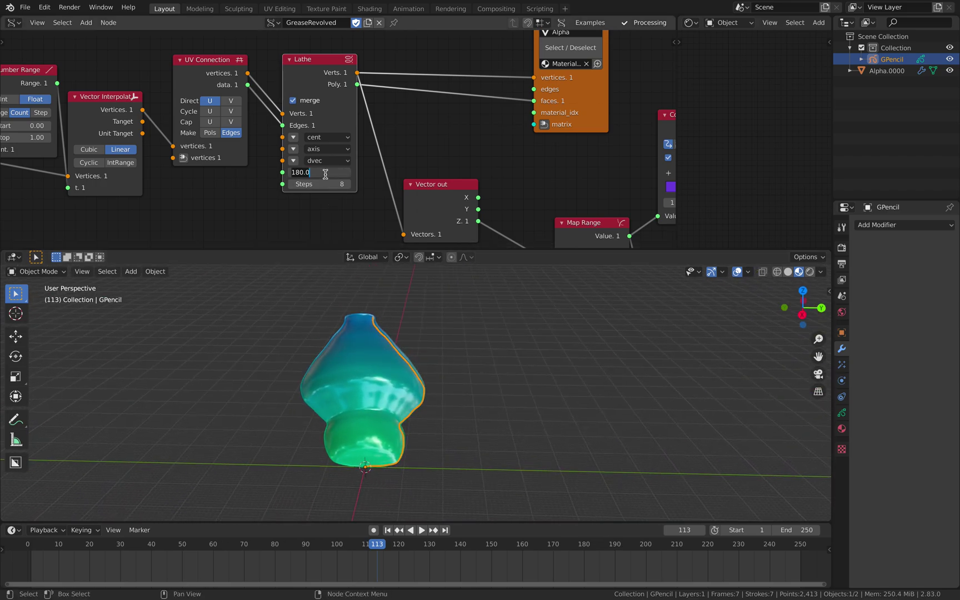
type("360")
key("Return")
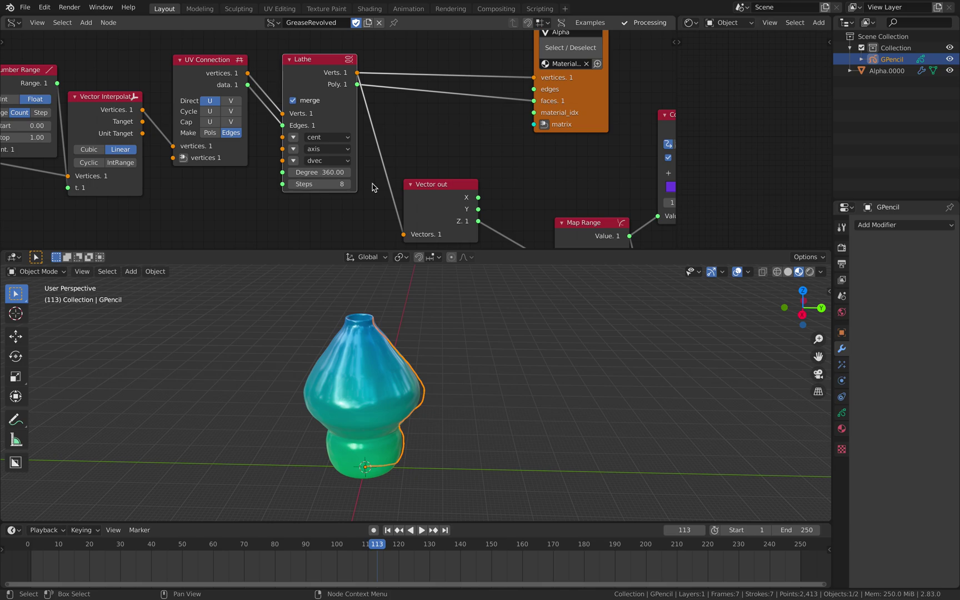
Reposition the Lathe and BV Alpha nodes that generate and output the vase mesh.
scroll(375, 188, "right", 3)
scroll(482, 140, "down", 1)
middle_click_drag(484, 140, 423, 149)
left_click_drag(463, 134, 443, 134)
middle_click_drag(442, 134, 427, 164)
middle_click_drag(196, 126, 217, 134)
left_click_drag(221, 130, 219, 117)
middle_click_drag(238, 33, 216, 50)
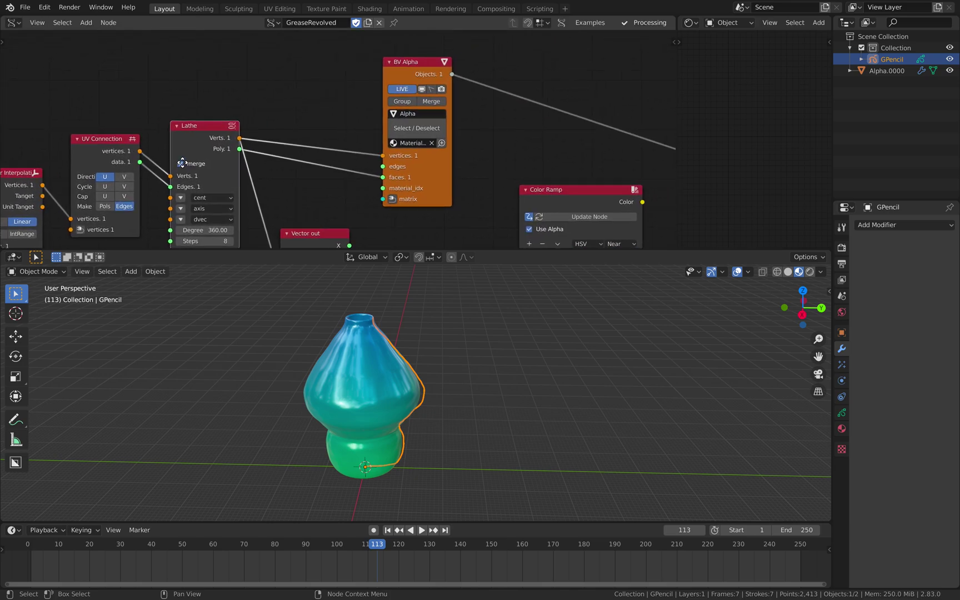
scroll(215, 50, "down", 1)
middle_click_drag(368, 109, 299, 117)
scroll(299, 117, "up", 1)
left_click_drag(339, 63, 328, 63)
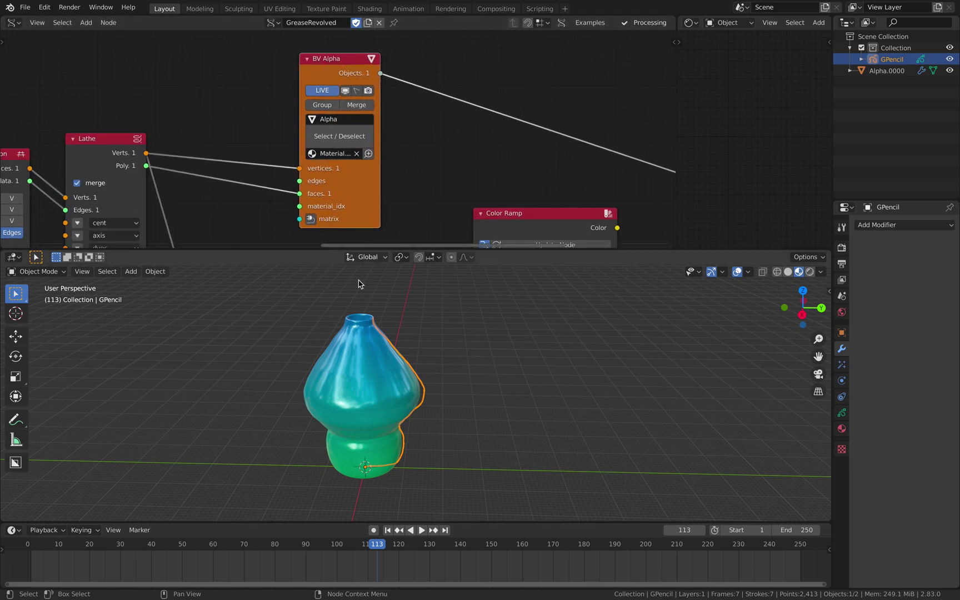
Select the Alpha.0000 vase and move the Vertex color mk3 node slightly up.
left_click(373, 352)
middle_click_drag(372, 349, 418, 345)
scroll(451, 201, "down", 4)
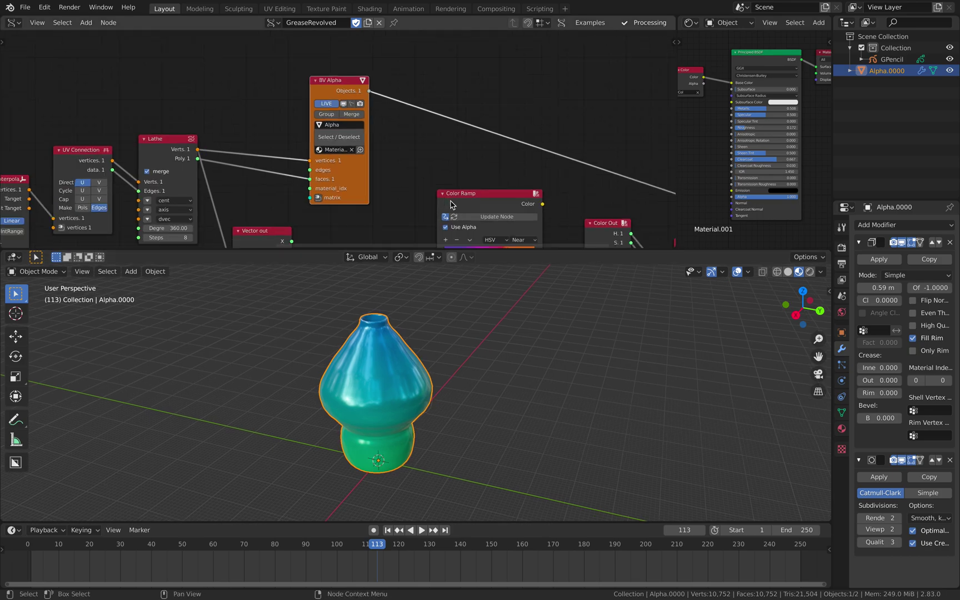
middle_click_drag(451, 200, 330, 145)
scroll(330, 147, "down", 2)
middle_click_drag(571, 146, 499, 131)
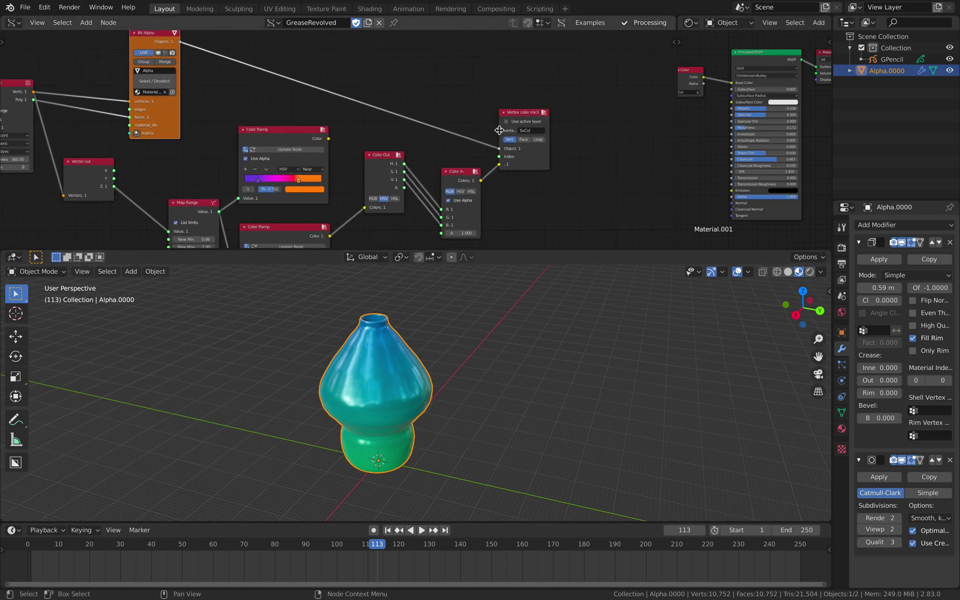
scroll(501, 131, "up", 3)
left_click_drag(577, 106, 582, 92)
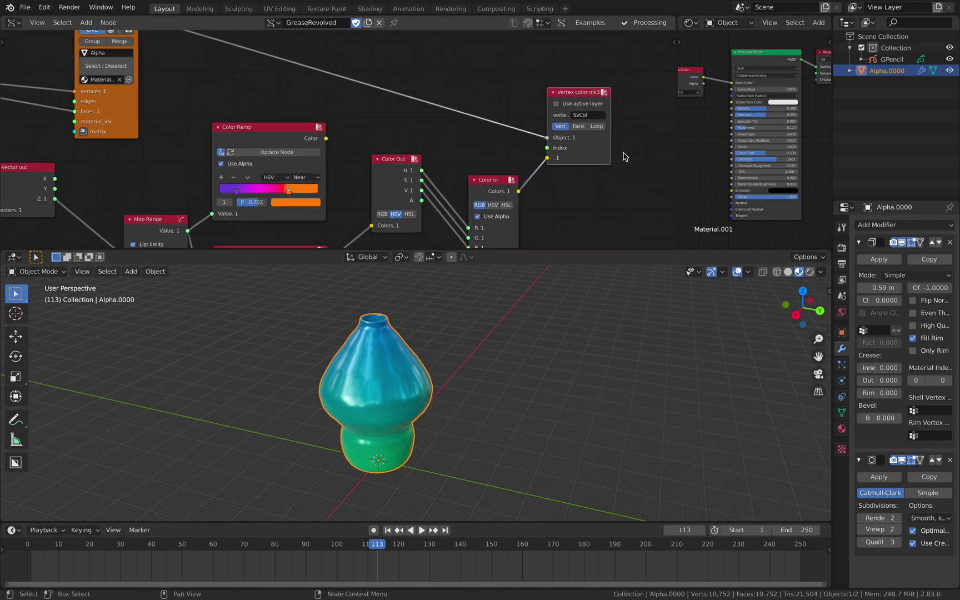
Try the Face and Loop modes of the Vertex color mk3 node on the vase, and restore Vert.
left_click(578, 126)
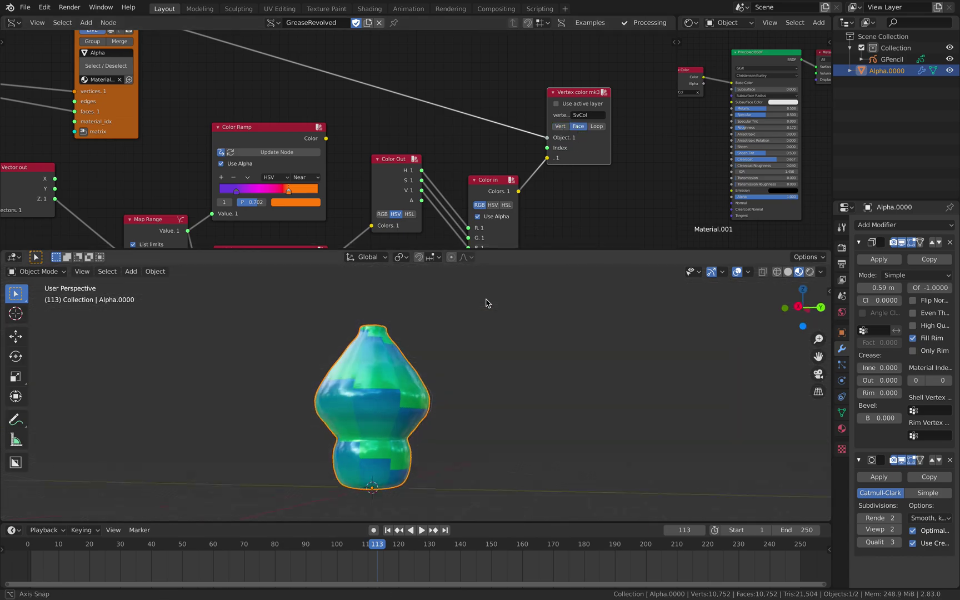
left_click(598, 128)
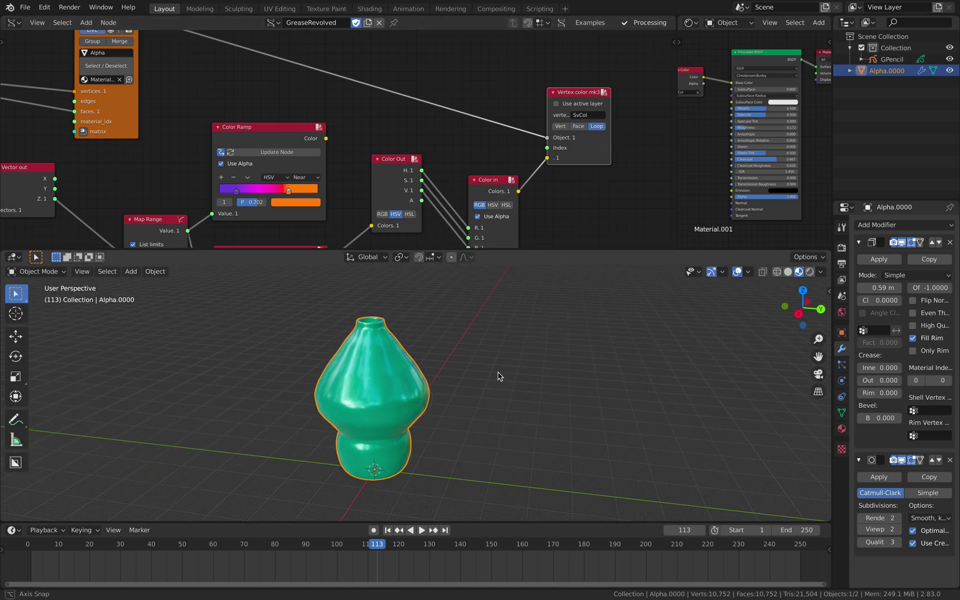
middle_click_drag(500, 377, 300, 348)
left_click(580, 127)
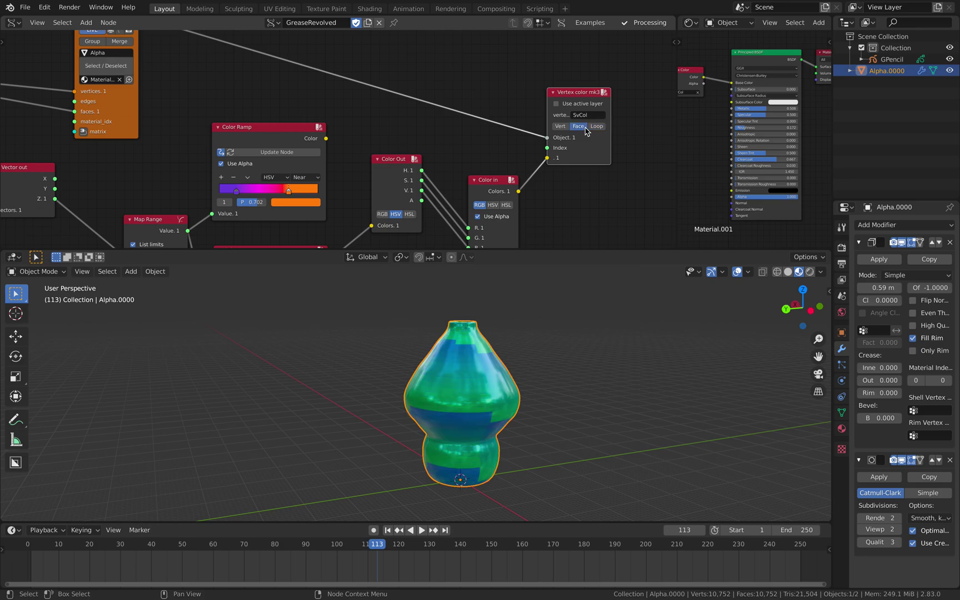
left_click(560, 127)
left_click_drag(576, 93, 582, 90)
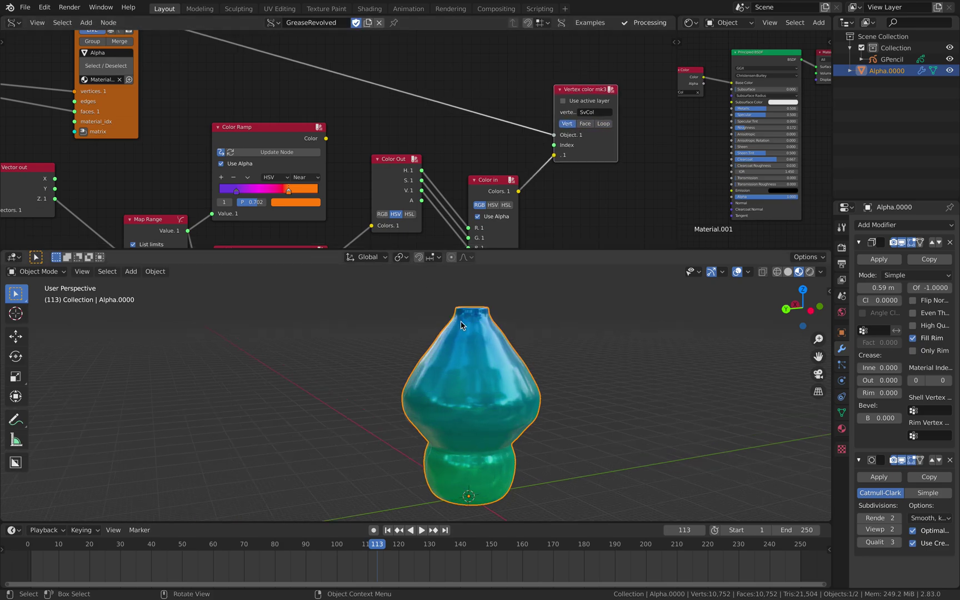
Display the vase in Solid shading and switch it to Vertex Paint mode.
middle_click_drag(434, 318, 492, 347)
left_click(788, 272)
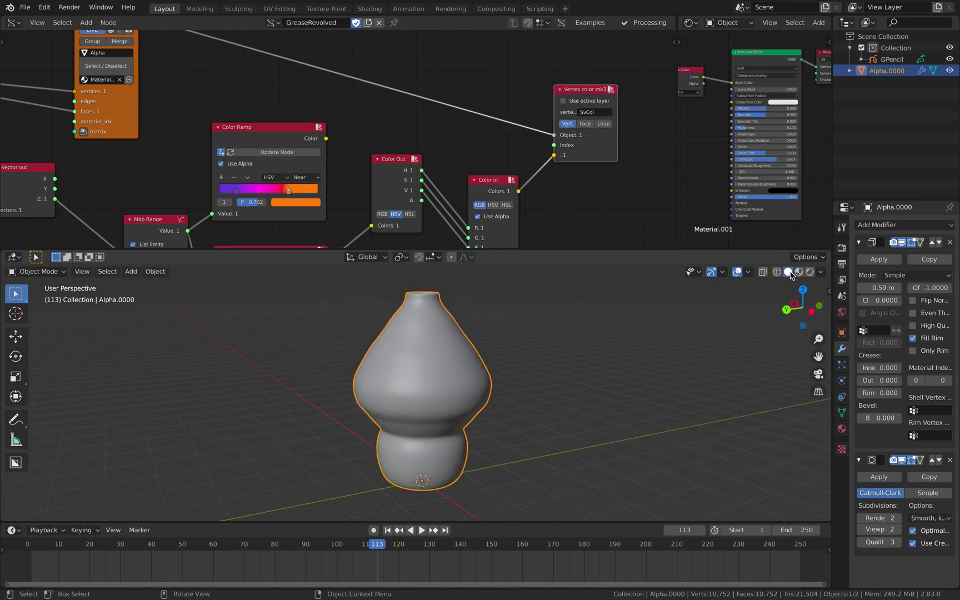
left_click(35, 272)
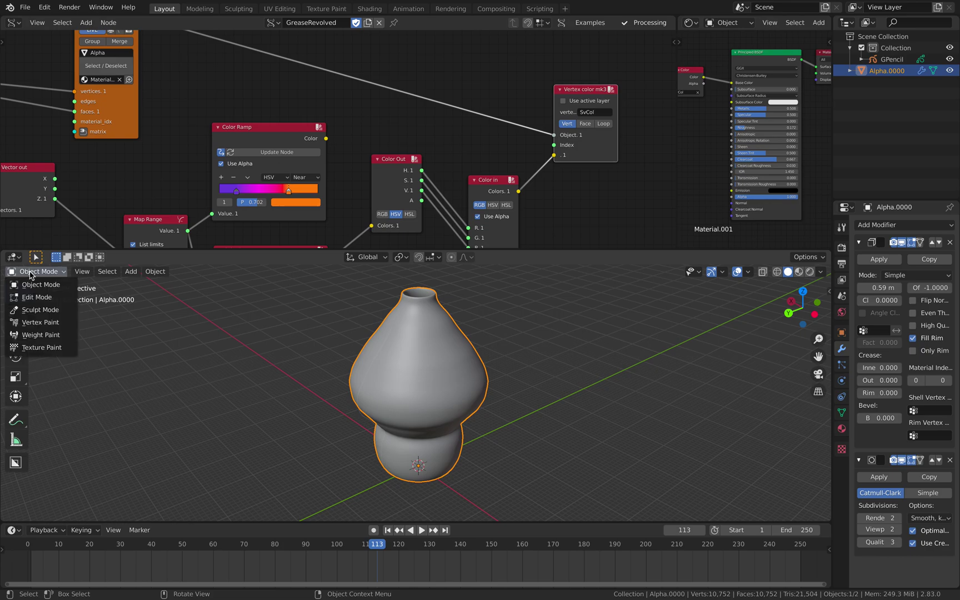
left_click(49, 324)
Paint a few purple test strokes with the Draw brush over the upper body of the vase.
middle_click_drag(293, 372, 433, 357)
left_click_drag(414, 352, 391, 355)
middle_click_drag(391, 386, 414, 375)
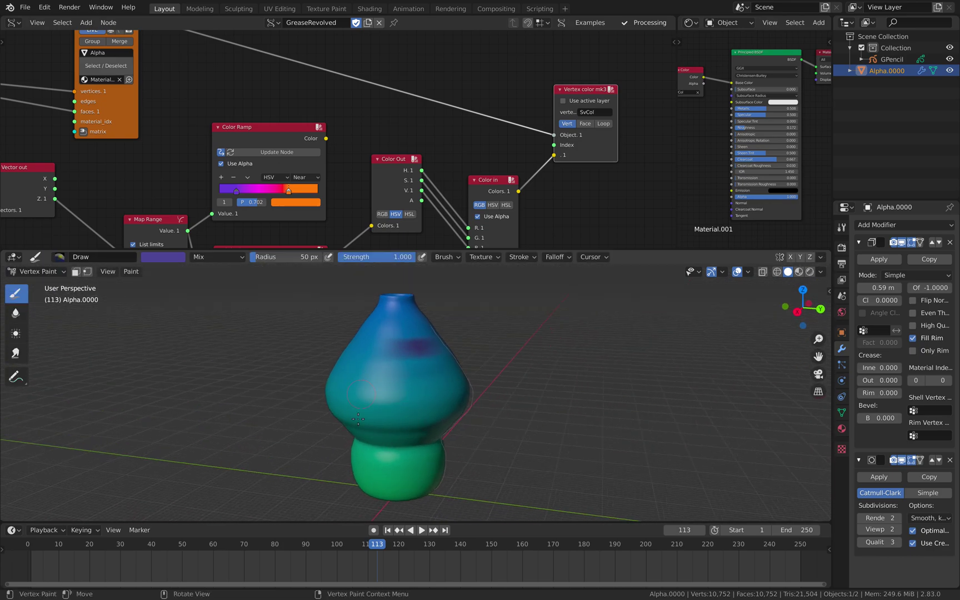
left_click_drag(405, 376, 391, 424)
Step to frame 115, scrub and play the animation, stop at frame 93, and return to Object Mode.
middle_click_drag(391, 424, 364, 345)
key("Right")
key("Right")
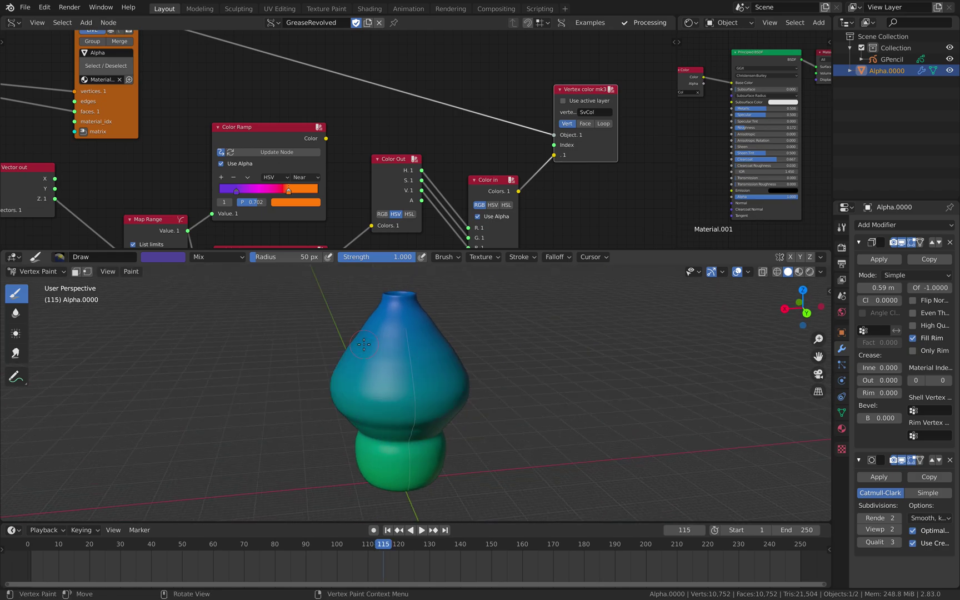
left_click_drag(261, 545, 97, 526)
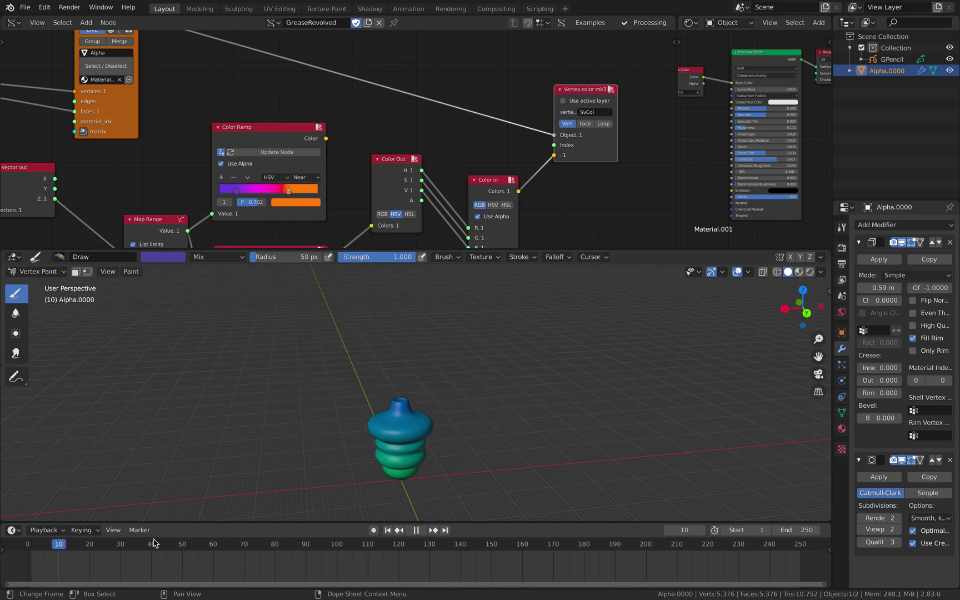
key("space")
left_click(47, 270)
left_click(30, 283)
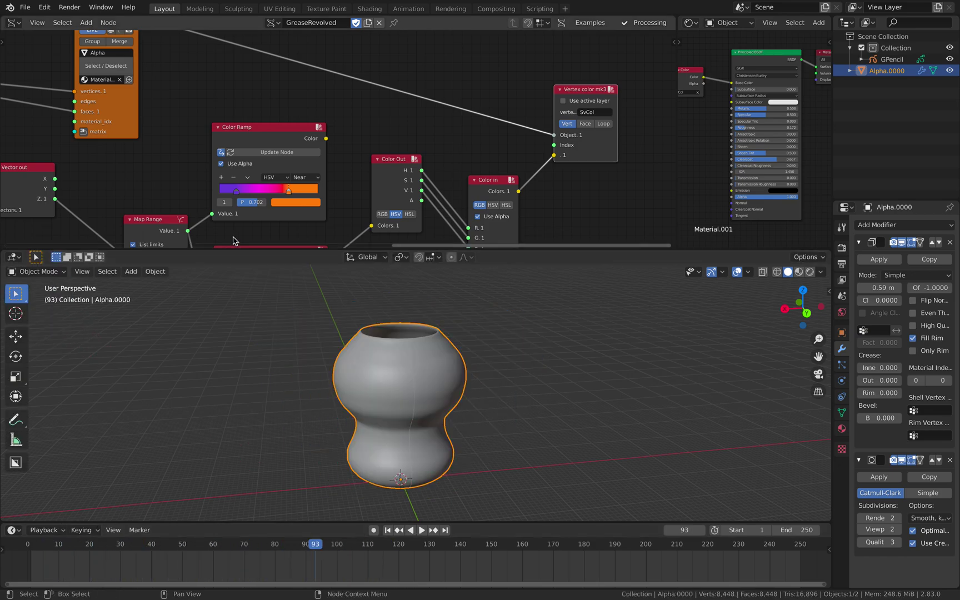
Reposition the Vertex color mk3, Color in and Color Out nodes.
scroll(247, 157, "down", 1)
left_click_drag(550, 137, 557, 127)
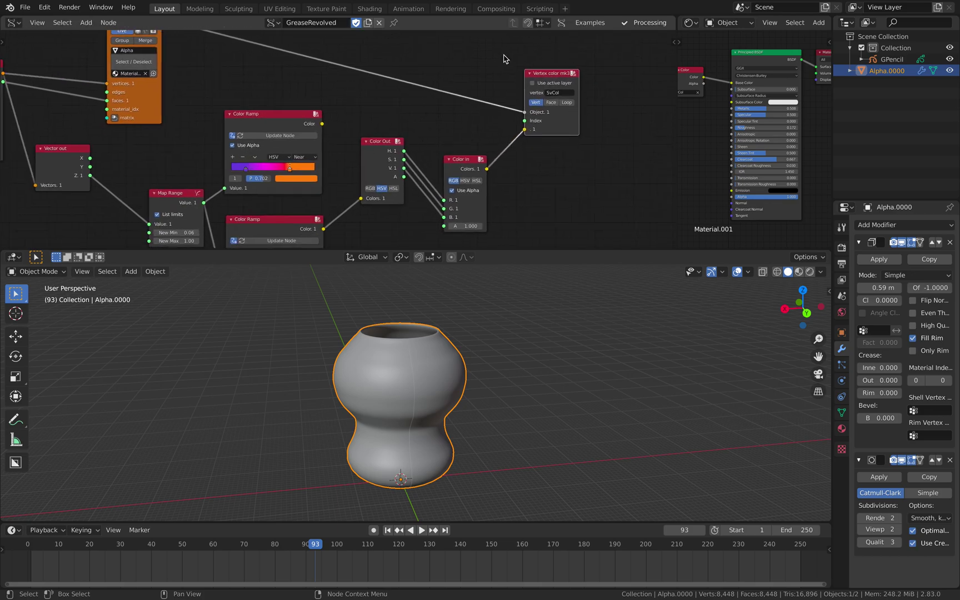
middle_click_drag(461, 120, 501, 76)
left_click_drag(416, 100, 420, 113)
left_click_drag(510, 114, 513, 97)
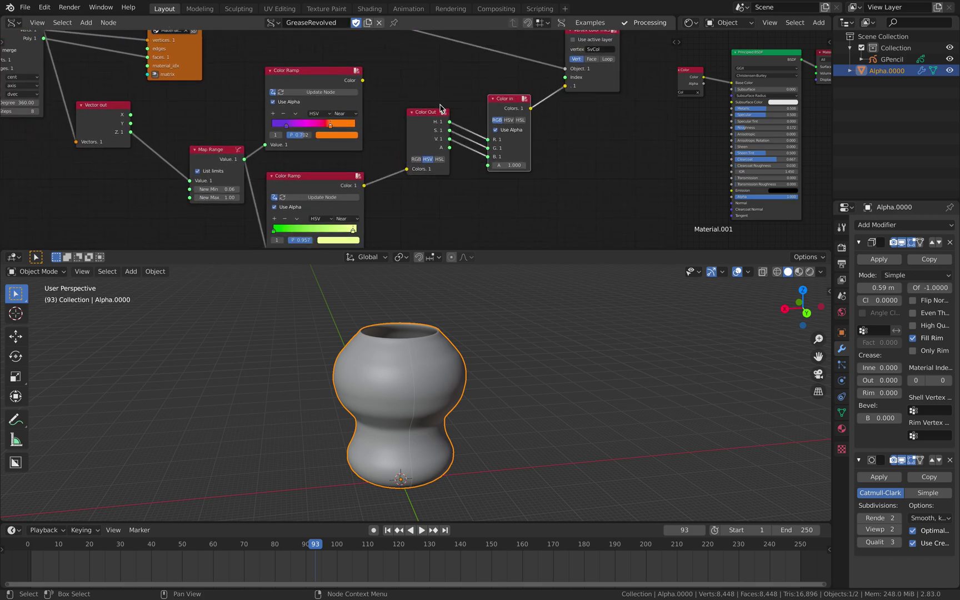
middle_click_drag(441, 105, 478, 106)
left_click_drag(469, 115, 454, 130)
Reposition the Map Range and Vector out nodes, and view the vase from a lower angle.
middle_click_drag(388, 117, 449, 119)
left_click_drag(302, 162, 298, 160)
middle_click_drag(283, 142, 314, 157)
scroll(314, 157, "up", 1)
left_click_drag(251, 132, 249, 123)
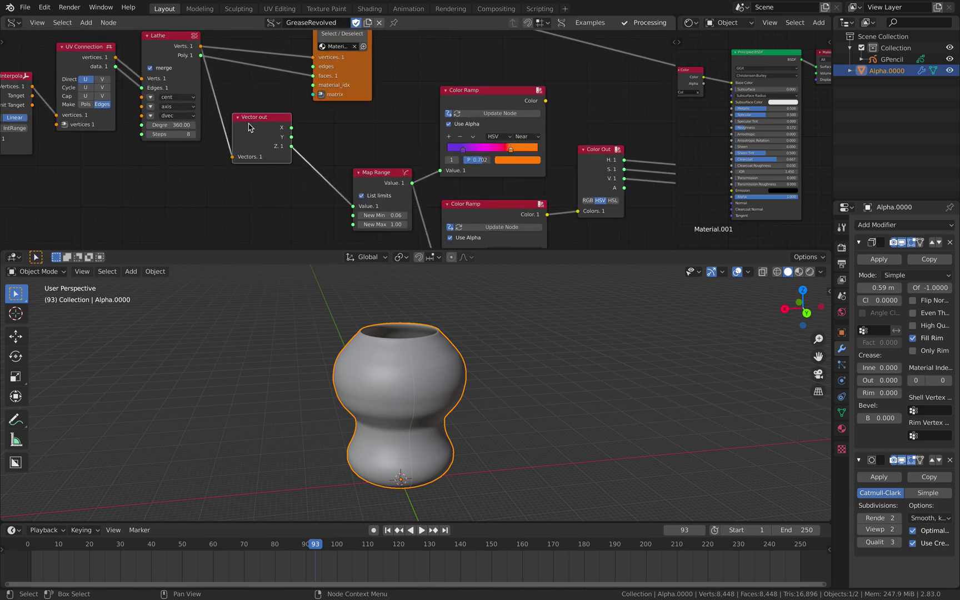
scroll(249, 123, "up", 1)
mouse_move(356, 407)
middle_mouse_down()
mouse_move(386, 367)
mouse_move(361, 392)
middle_mouse_up()
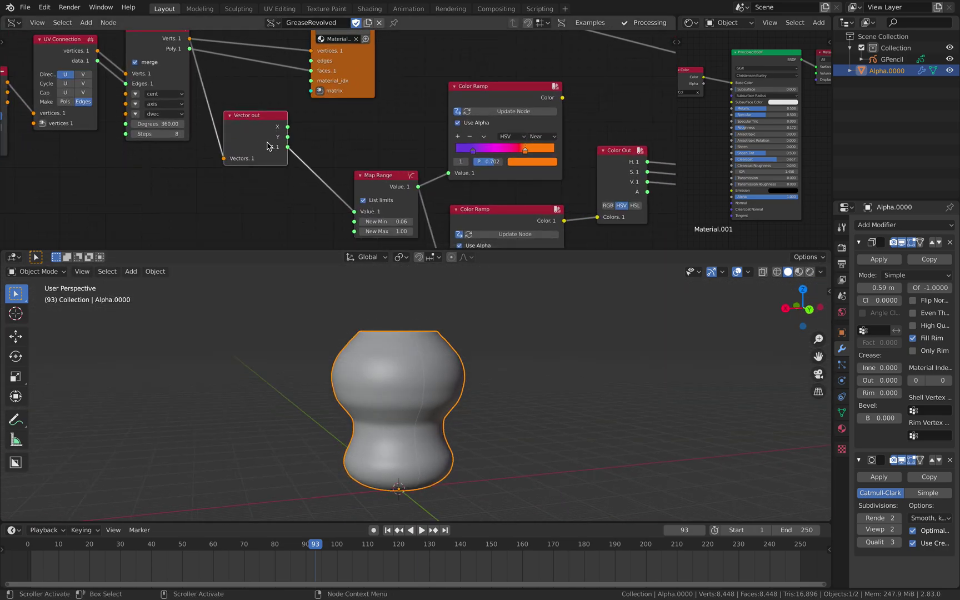
Nudge the Vector out and Map Range nodes into place, selecting the Lathe node in between.
left_click_drag(258, 134, 268, 143)
middle_click_drag(227, 103, 295, 143)
left_click(236, 85)
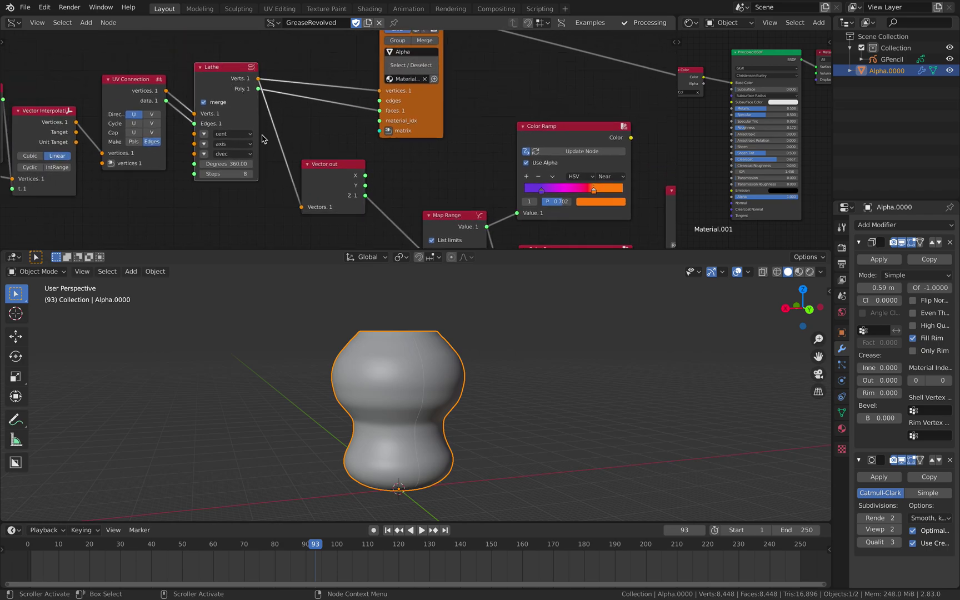
middle_click_drag(444, 381, 441, 378)
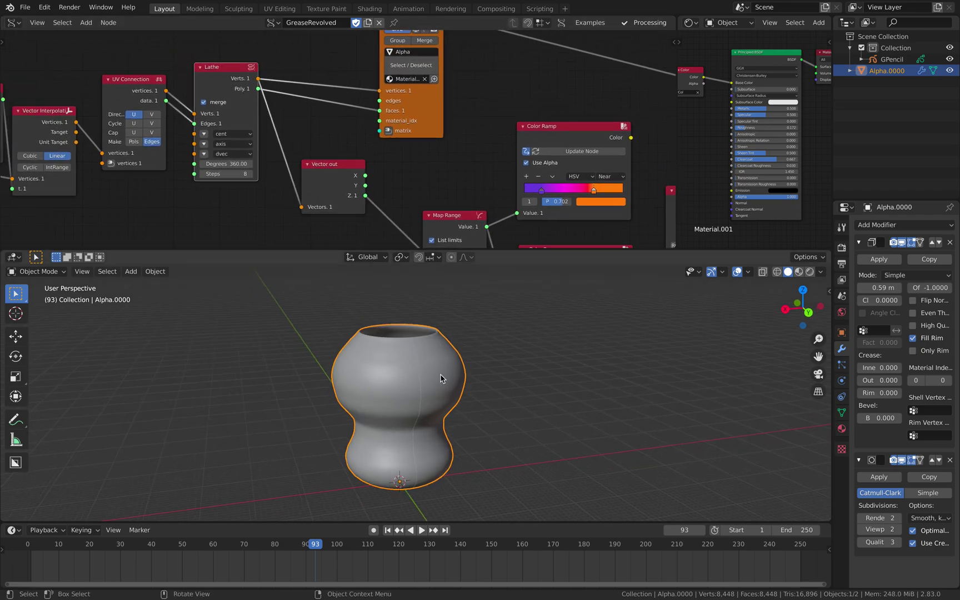
middle_click_drag(356, 223, 335, 212)
left_click_drag(302, 168, 308, 176)
middle_click_drag(422, 197, 387, 141)
left_click_drag(393, 148, 390, 147)
middle_click_drag(429, 143, 382, 140)
Show the vase in Material Preview shading and set the Solidify modifier's thickness to 1.83 m.
left_click(798, 273)
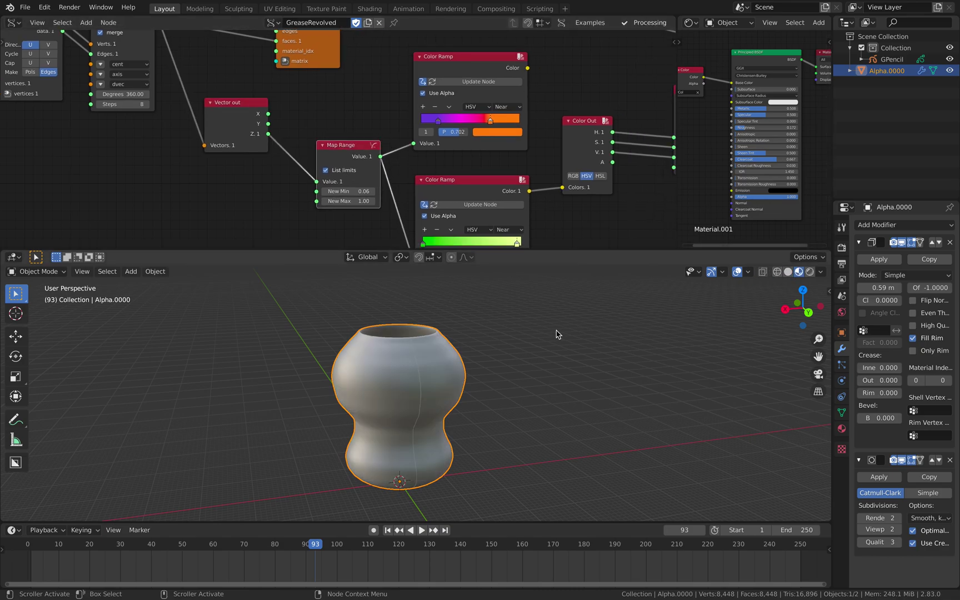
mouse_move(578, 333)
middle_mouse_down()
mouse_move(582, 340)
mouse_move(577, 333)
middle_mouse_up()
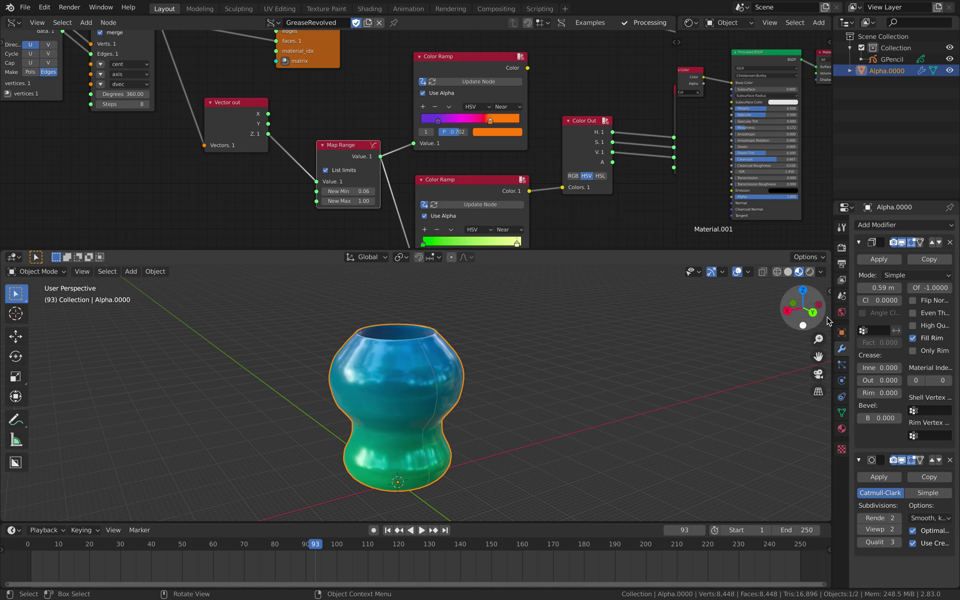
mouse_move(880, 288)
left_mouse_down()
mouse_move(905, 288)
mouse_move(892, 288)
left_mouse_up()
middle_click_drag(420, 388, 419, 414)
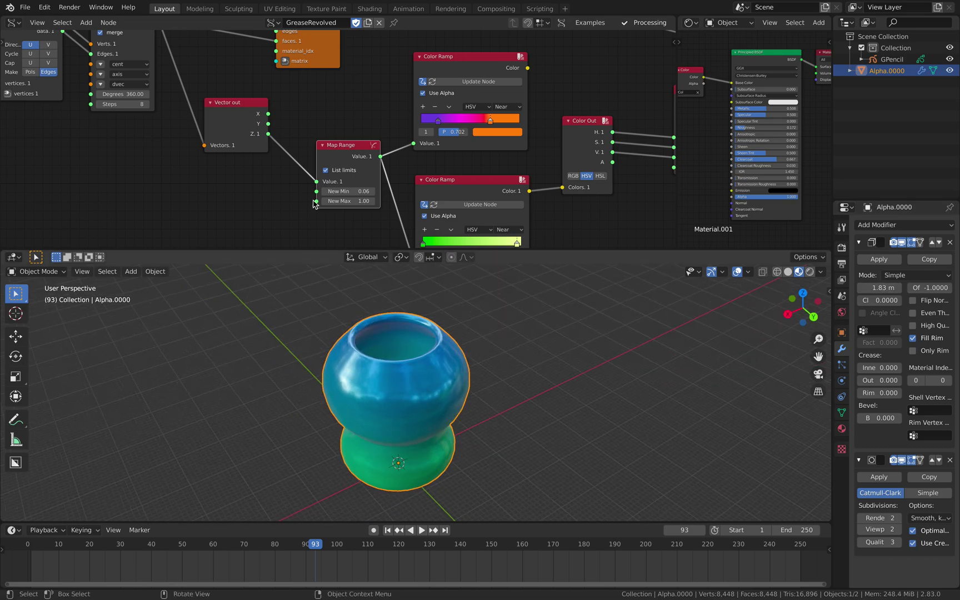
Shift the Vector out and Map Range nodes farther away from the color ramps.
middle_click_drag(255, 133, 240, 148)
left_click_drag(221, 132, 196, 148)
left_click_drag(321, 172, 304, 166)
middle_click_drag(279, 183, 229, 136)
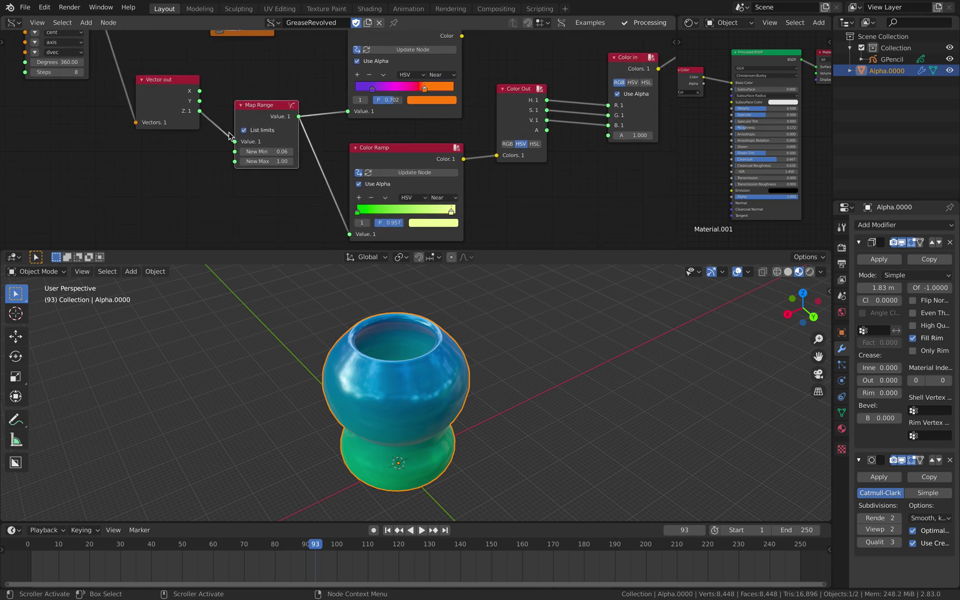
middle_click_drag(357, 317, 360, 302)
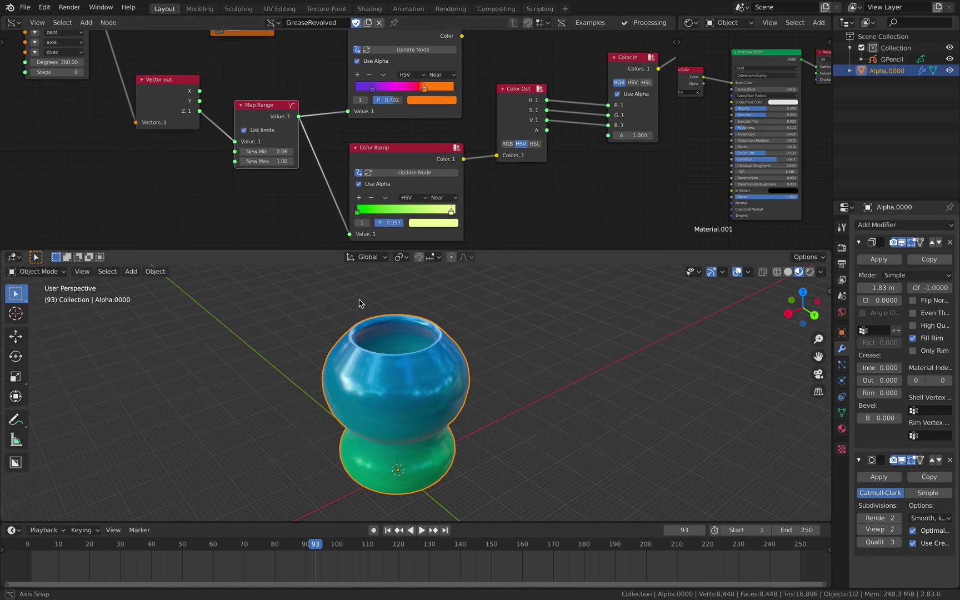
Test a New Min of -1.56 in the Map Range node, and set it to 0.
left_click_drag(275, 161, 257, 151)
key("Return")
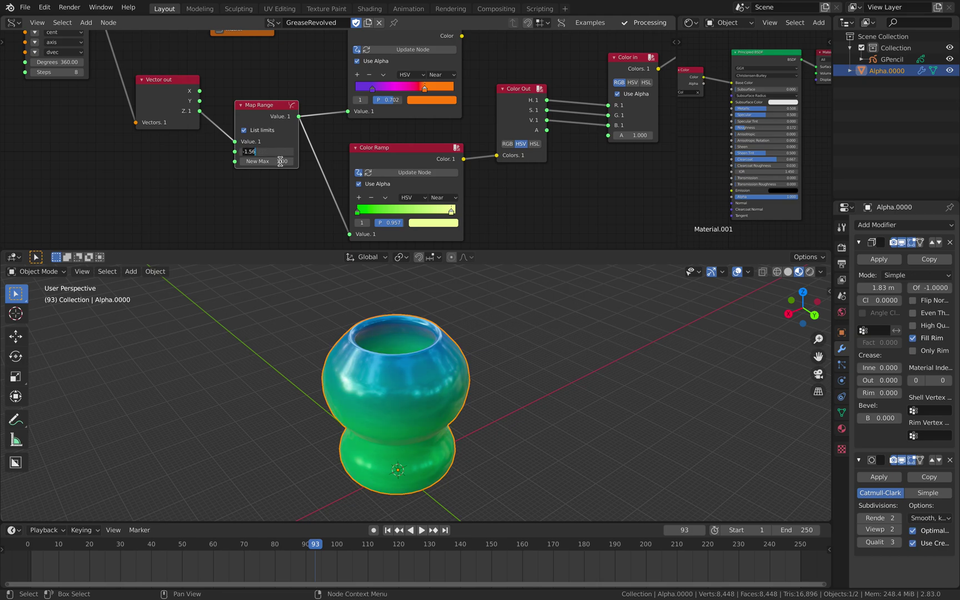
key("BackSpace")
key("BackSpace")
key("BackSpace")
key("BackSpace")
key("BackSpace")
type("0")
key("Return")
Nudge the Color Out node and compare its HSL, HSV and RGB modes, settling on RGB.
middle_click_drag(367, 165, 314, 189)
left_click_drag(458, 141, 465, 132)
middle_click_drag(468, 129, 404, 177)
scroll(438, 166, "up", 2)
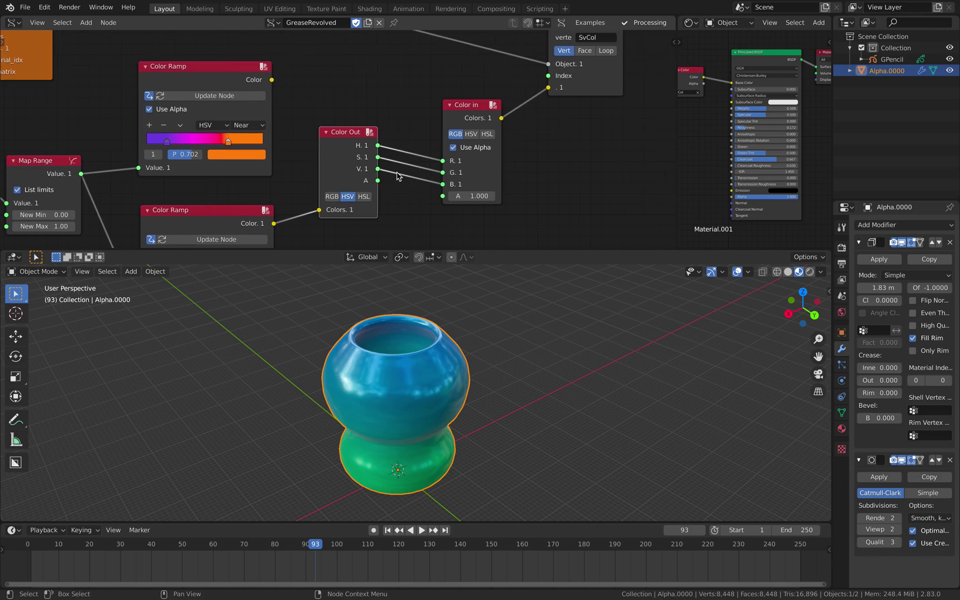
left_click(364, 196)
left_click(350, 198)
left_click(334, 197)
left_click(347, 198)
left_click(334, 198)
left_click(344, 198)
left_click(332, 197)
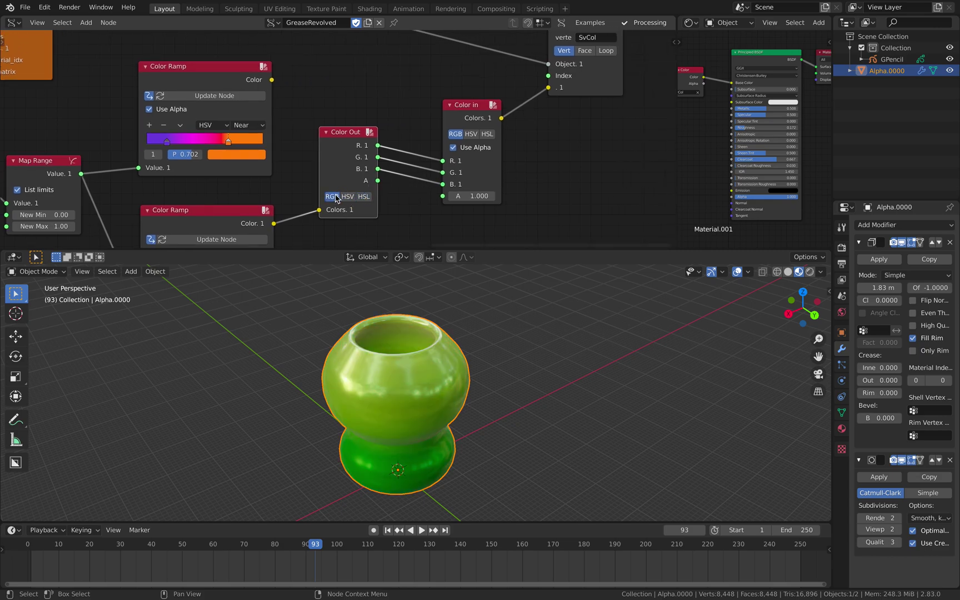
Move the two Color Ramp nodes up and place a duplicated Color Ramp node below them.
scroll(341, 166, "down", 3)
scroll(340, 163, "down", 2)
middle_click_drag(340, 163, 377, 161)
left_click_drag(280, 100, 284, 80)
left_click_drag(284, 197, 286, 174)
scroll(318, 146, "down", 2)
middle_click_drag(287, 158, 329, 127)
key("shift+d")
left_click(338, 215)
middle_click_drag(341, 215, 375, 168)
scroll(374, 168, "up", 2)
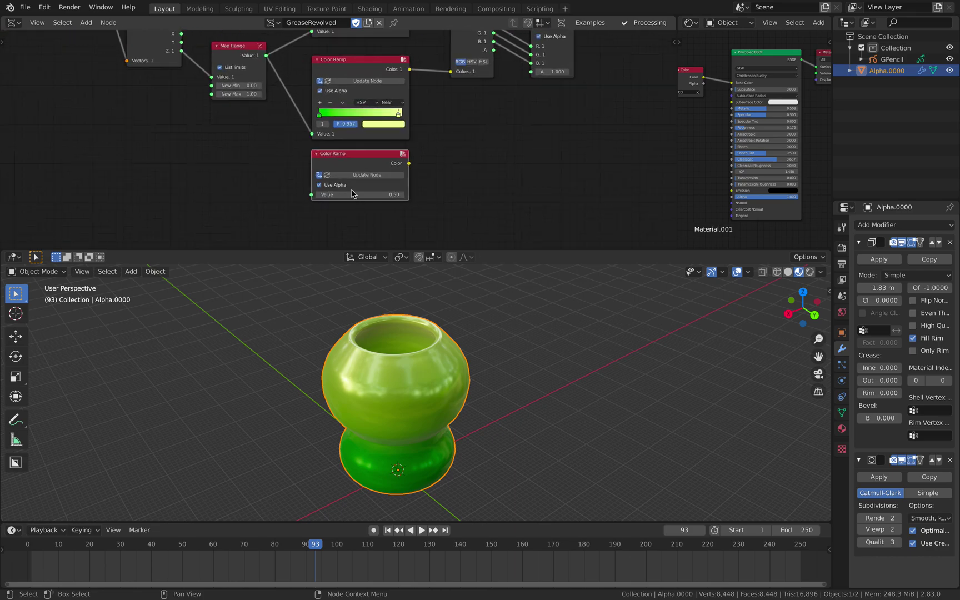
scroll(332, 145, "up", 1)
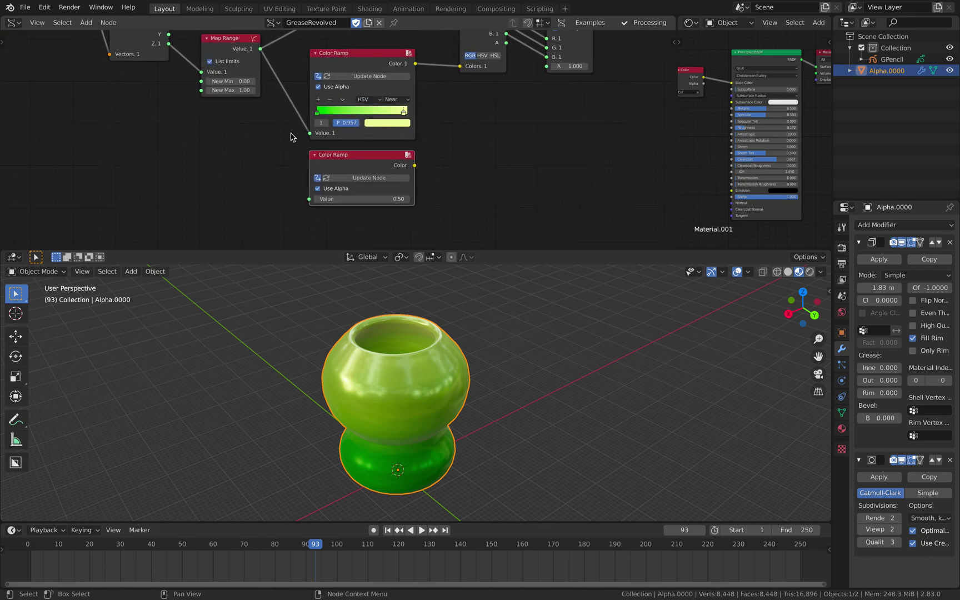
Update the new Color Ramp node and link it between the Map Range value and the Color Out node.
left_click(376, 179)
scroll(367, 93, "down", 1)
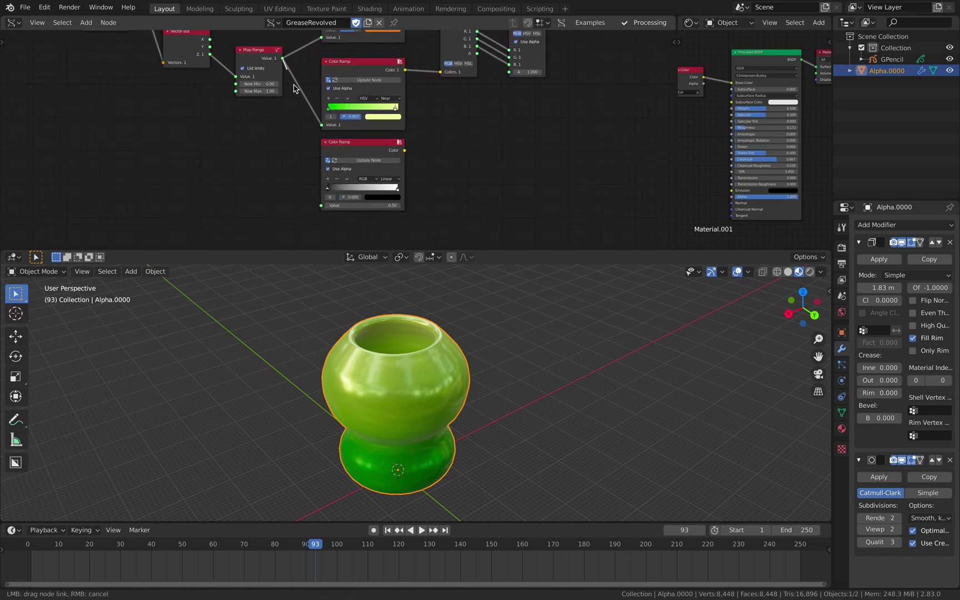
left_click_drag(320, 206, 322, 206)
scroll(425, 172, "up", 1)
middle_click_drag(425, 172, 383, 185)
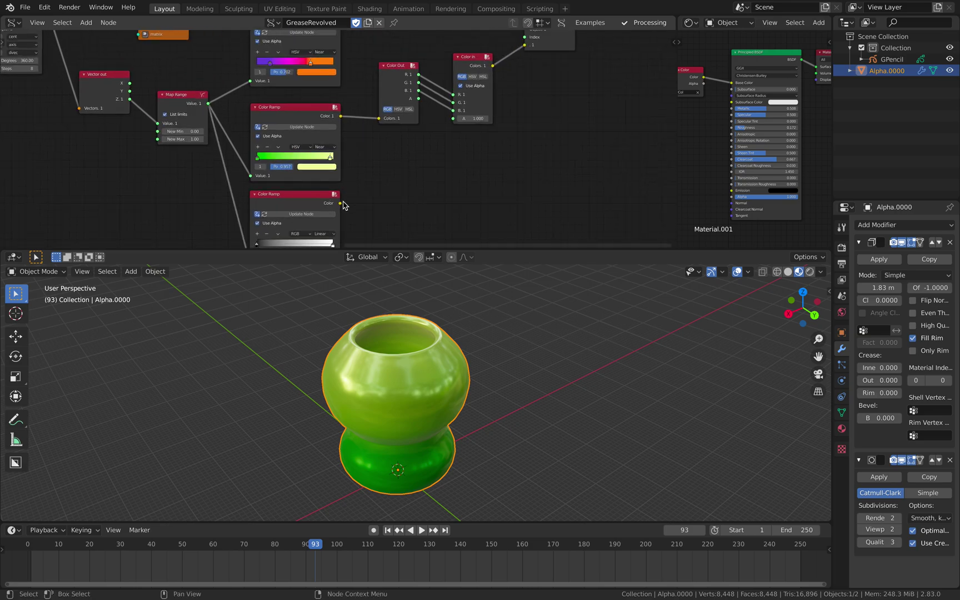
left_click_drag(342, 201, 368, 157)
left_click_drag(380, 120, 382, 120)
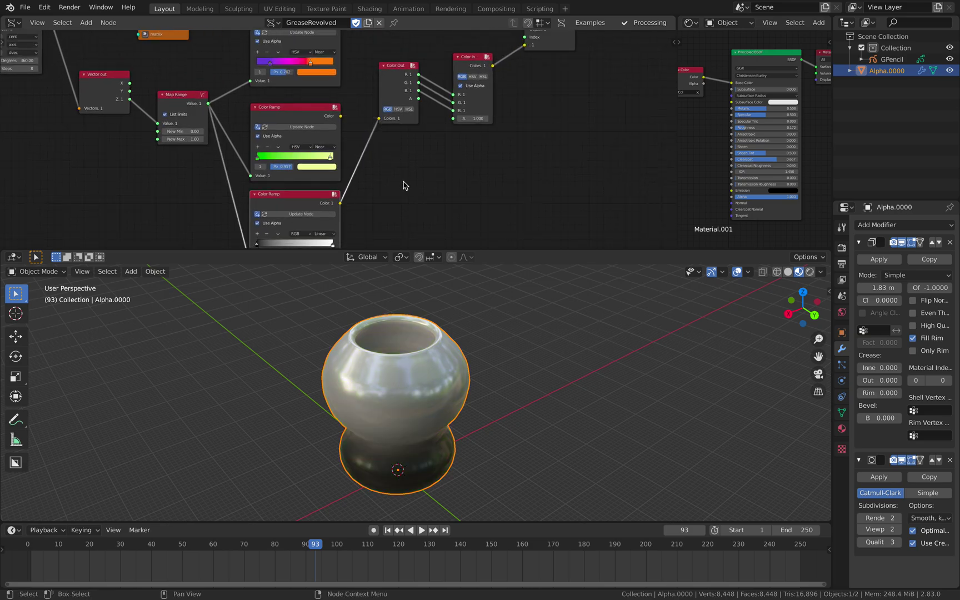
Try the HSV mode on the Color Out node, and return it to RGB.
middle_click_drag(405, 184, 489, 146)
middle_click_drag(465, 336, 436, 375)
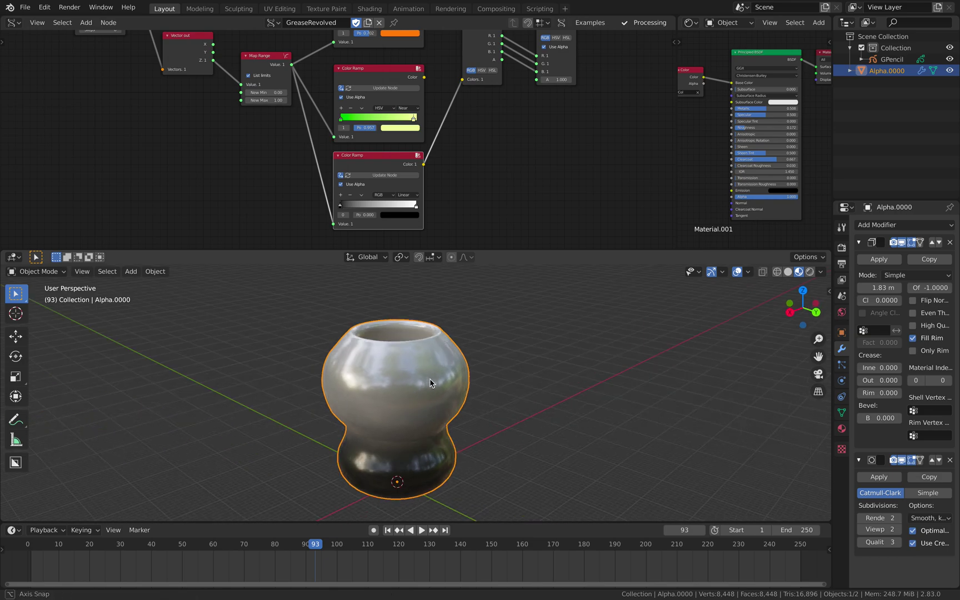
left_click(481, 71)
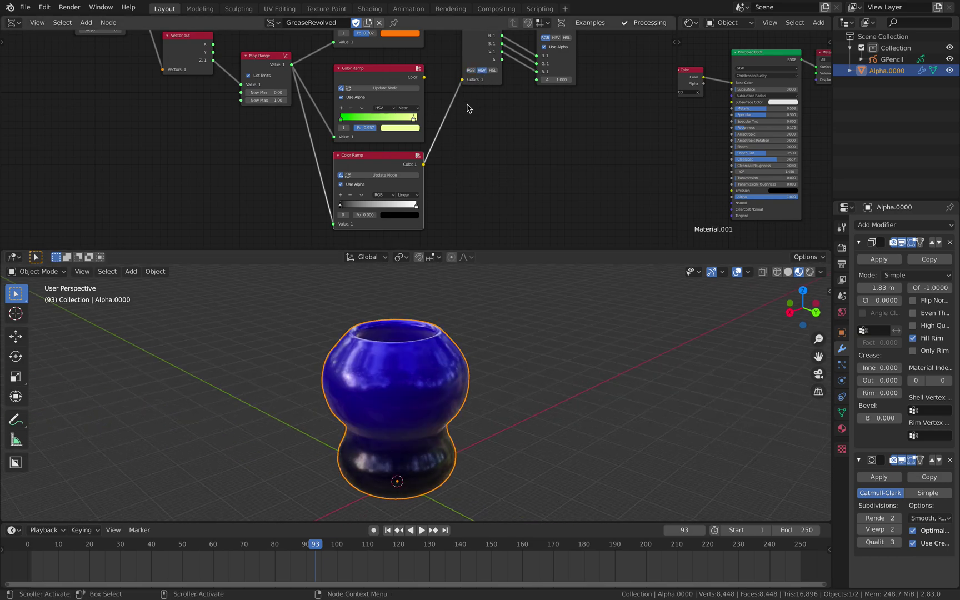
middle_click_drag(472, 89, 446, 133)
scroll(445, 133, "up", 1)
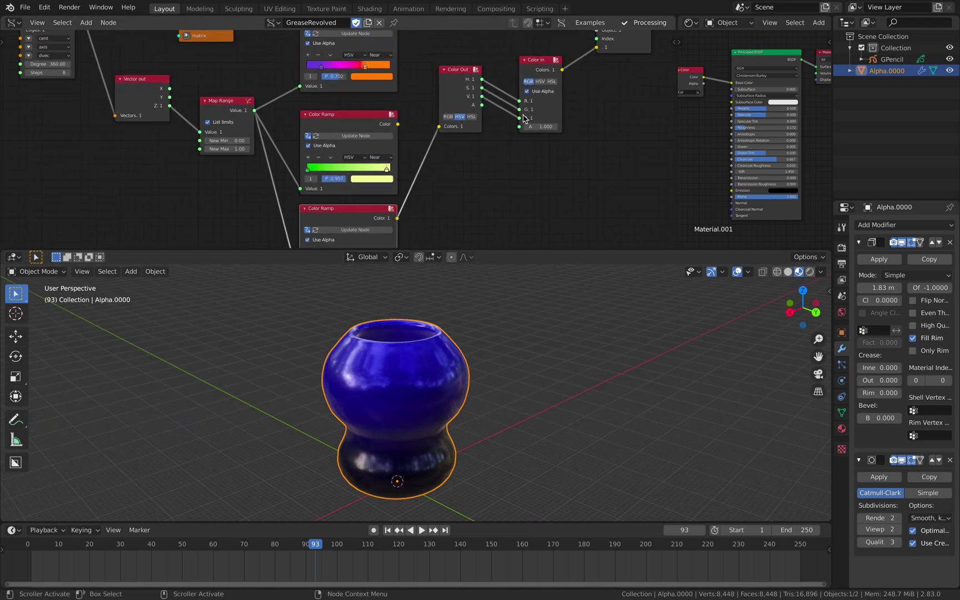
left_click(448, 116)
Try the HSV and HSL modes on the Color in node, and return it to RGB.
left_click(539, 81)
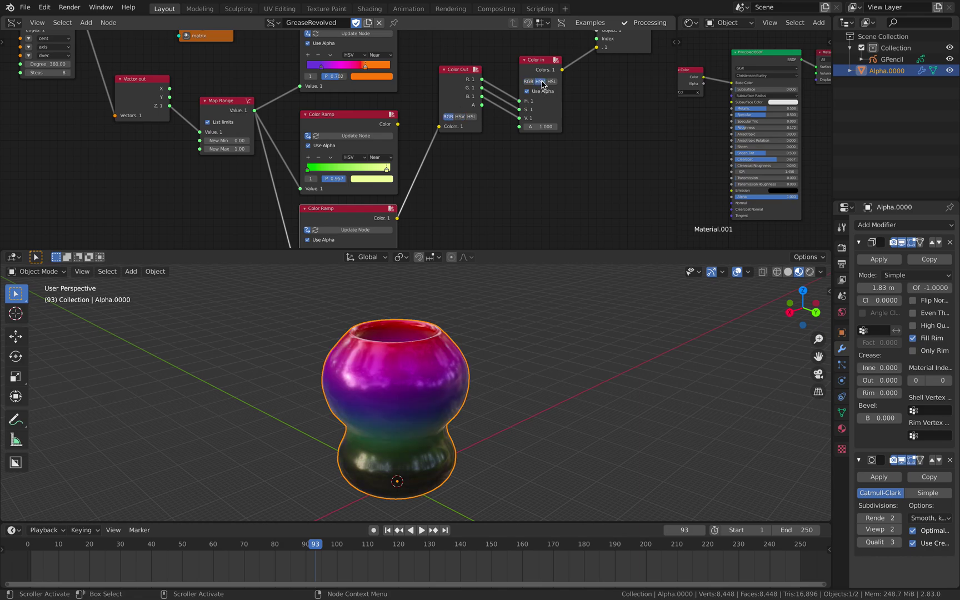
middle_click_drag(475, 294, 477, 281)
left_click(529, 82)
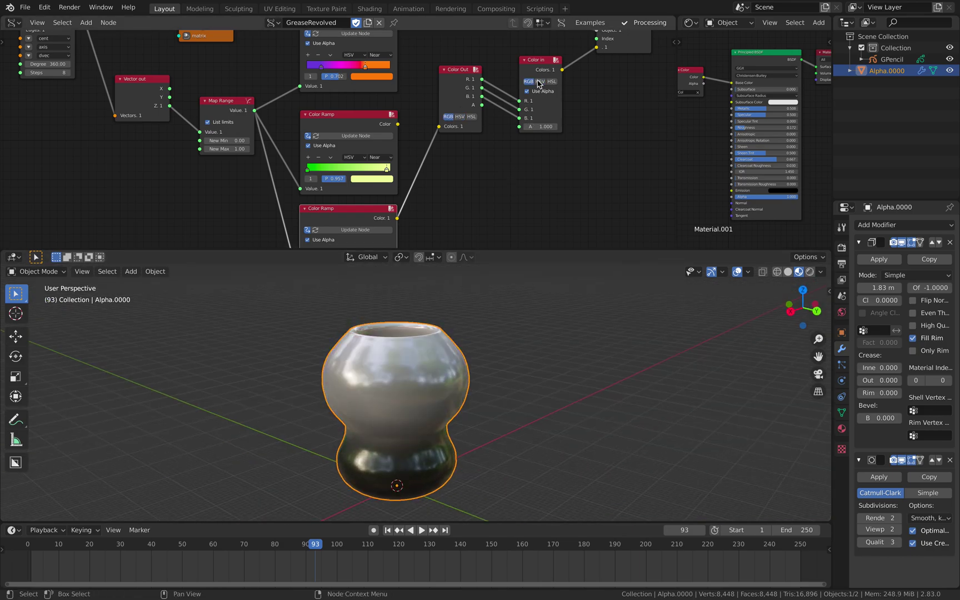
left_click(540, 82)
left_click(552, 81)
left_click(538, 82)
left_click(529, 81)
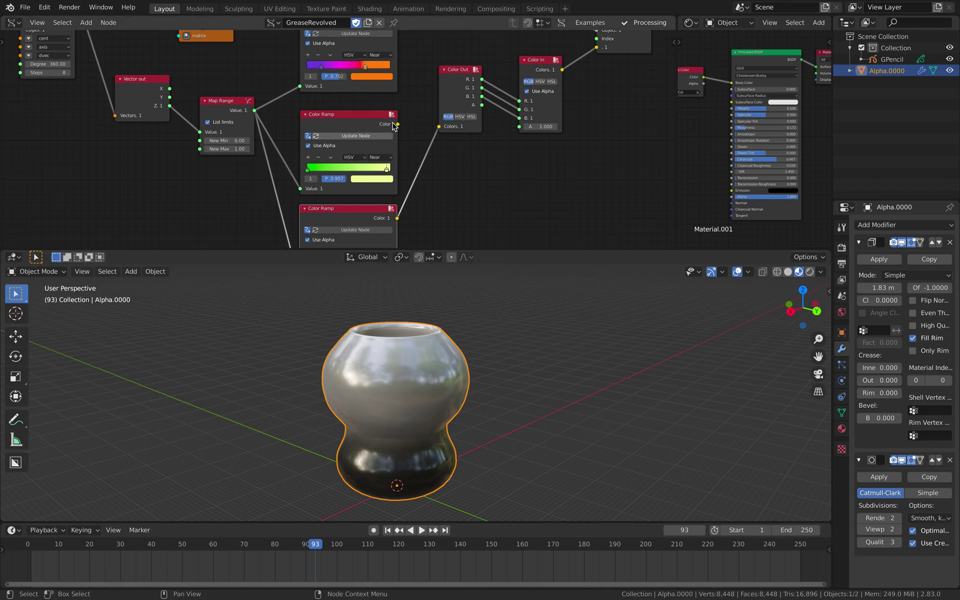
Connect the green Color Ramp node back to the Color Out node and save the file.
left_click_drag(393, 126, 440, 126)
middle_click_drag(248, 142, 318, 141)
key("ctrl+s")
Turn off List limits on the Map Range node and test Old Min 5.16, Old Max -0.38 and New Max -0.68.
scroll(318, 139, "up", 4)
left_click(329, 136)
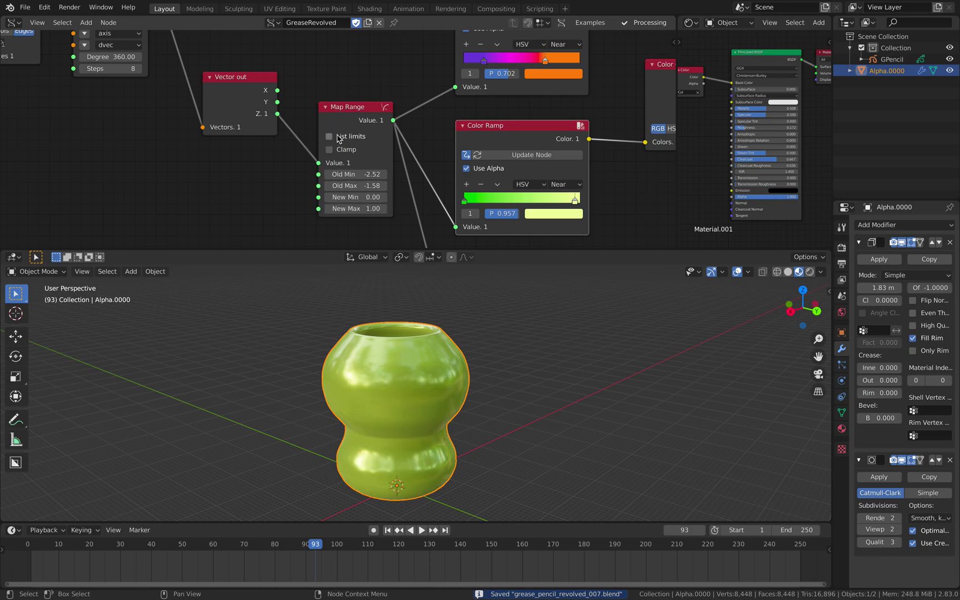
left_click(338, 135)
left_click(338, 136)
left_click_drag(355, 208, 275, 208)
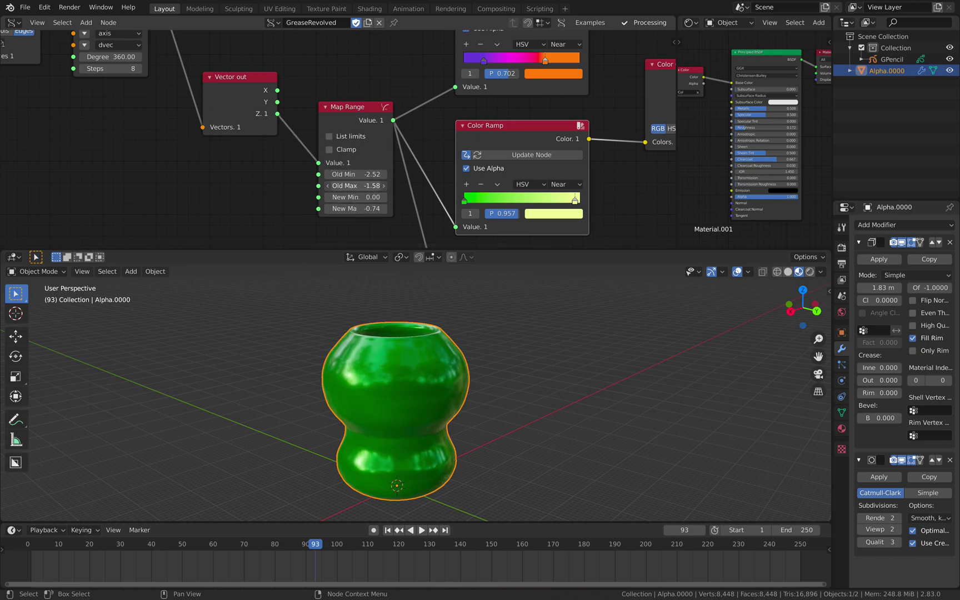
mouse_move(356, 174)
left_mouse_down()
mouse_move(384, 174)
mouse_move(377, 186)
mouse_move(310, 186)
mouse_move(360, 193)
left_mouse_up()
mouse_move(361, 199)
left_mouse_down()
mouse_move(389, 198)
mouse_move(361, 198)
left_mouse_up()
left_click_drag(361, 209, 364, 210)
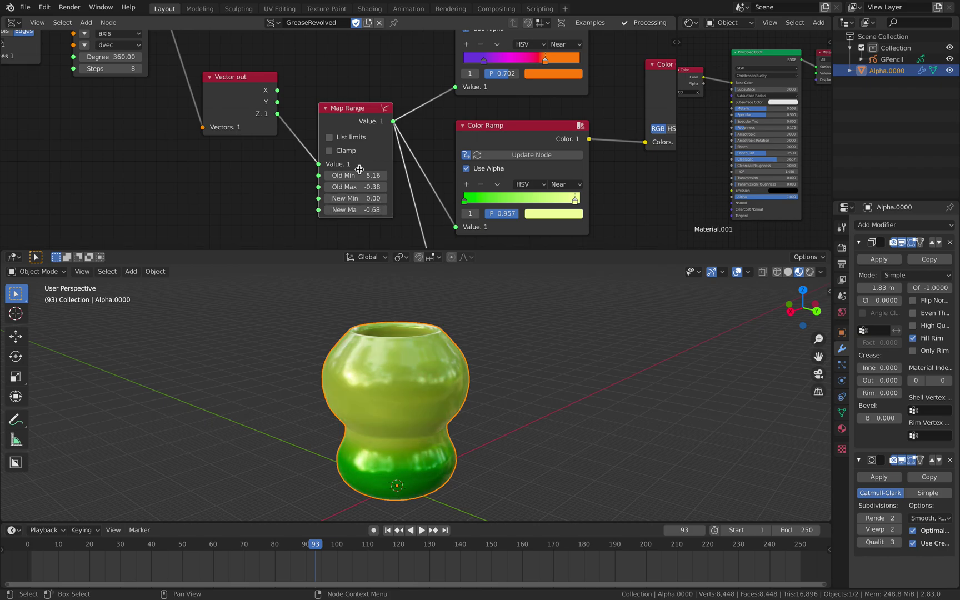
Enable Clamp and List limits on the Map Range node, and adjust New Max, ending at 1.00.
left_click(349, 153)
left_click(350, 153)
left_click(350, 153)
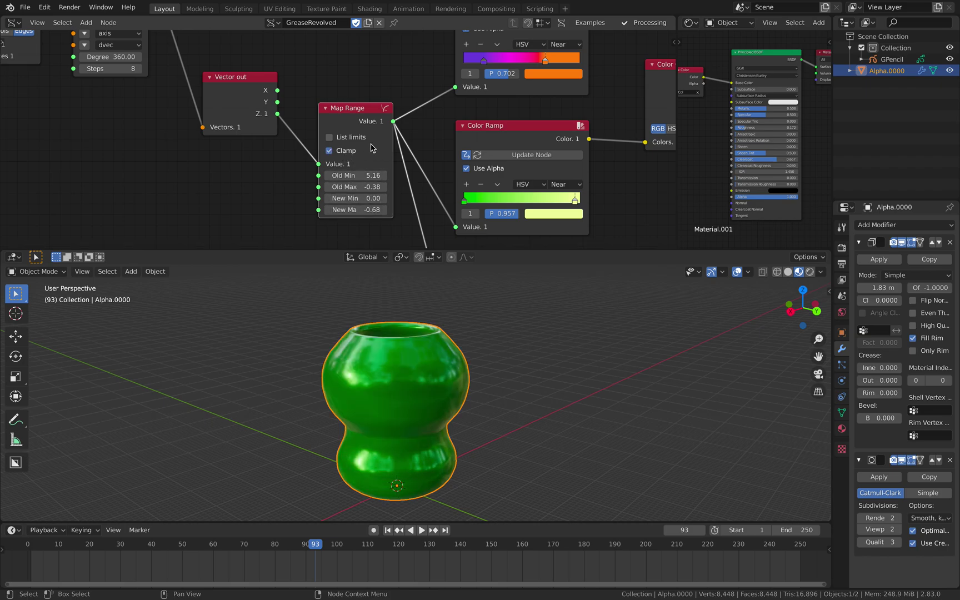
left_click(360, 143)
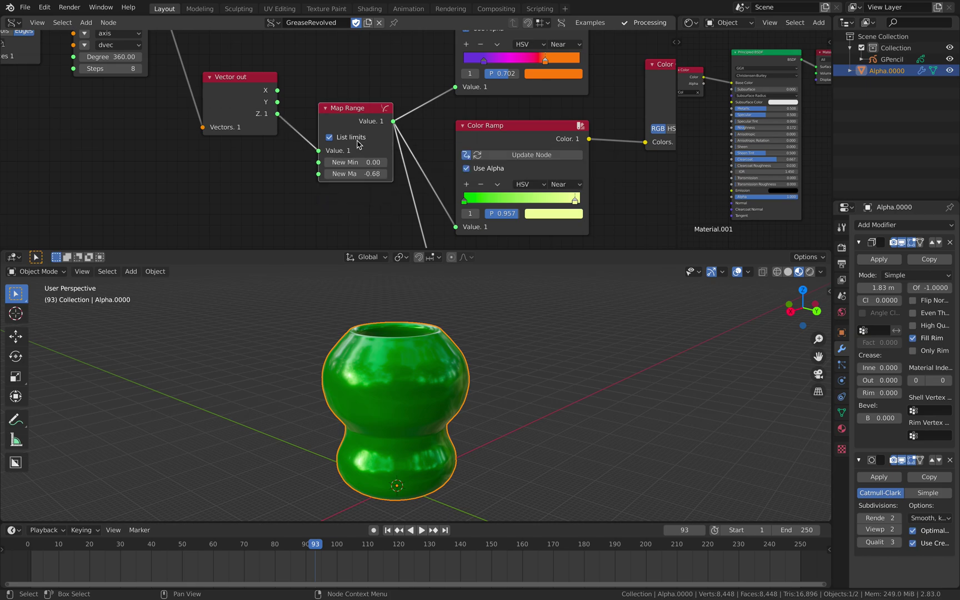
left_click_drag(345, 114, 337, 110)
left_click_drag(368, 171, 410, 171)
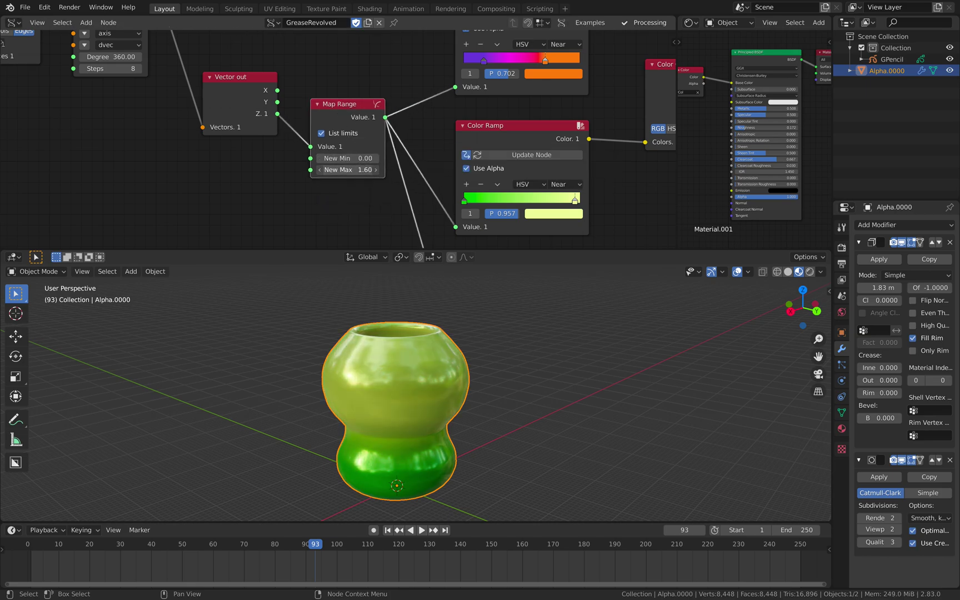
key("Return")
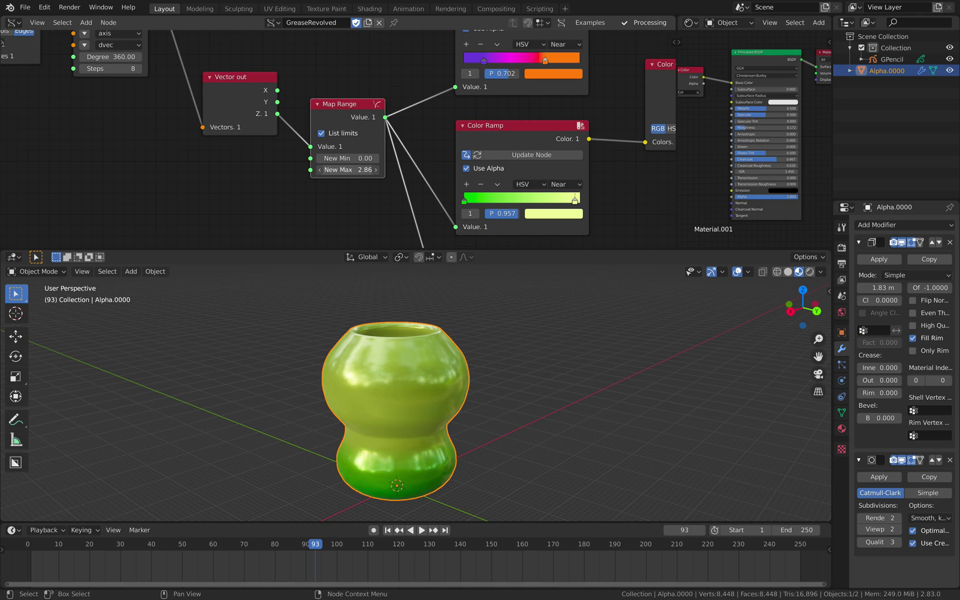
Move the Vector out node slightly away from the Map Range node and save the file.
scroll(340, 120, "down", 1)
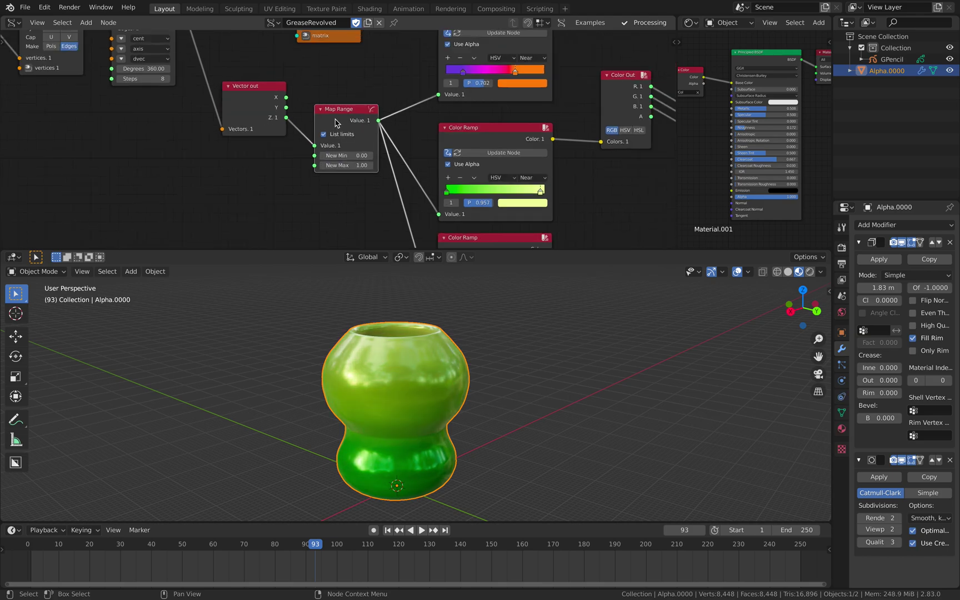
middle_click_drag(336, 118, 376, 140)
left_click_drag(296, 113, 287, 112)
key("ctrl+s")
middle_click_drag(356, 111, 390, 164)
key("ctrl+s")
Play the animation, scrub to frame 87, and reposition the Map Range node.
key("space")
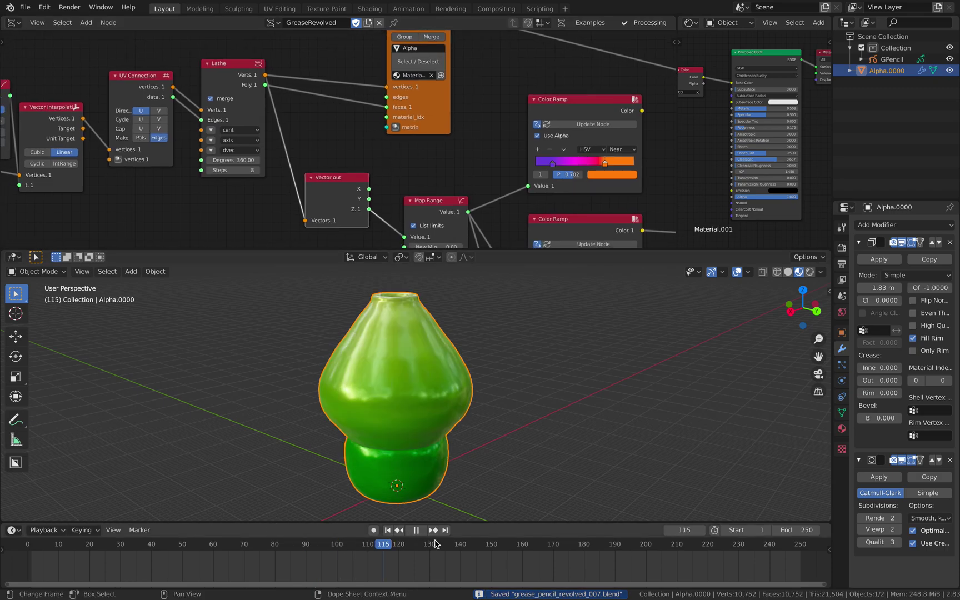
left_click_drag(230, 545, 297, 541)
scroll(410, 199, "down", 1)
middle_click_drag(412, 198, 358, 128)
left_click_drag(359, 128, 364, 123)
scroll(323, 138, "up", 1)
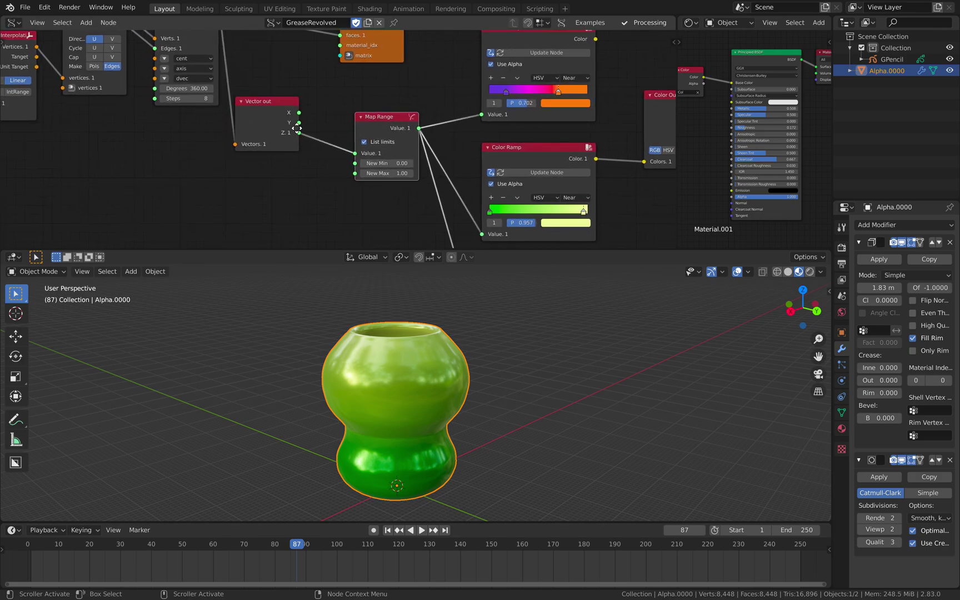
Insert a Scalar Math node between Vector out and Map Range, and set its function to modulo.
middle_click_drag(288, 166, 296, 164)
key("alt+space")
type("math")
key("Down")
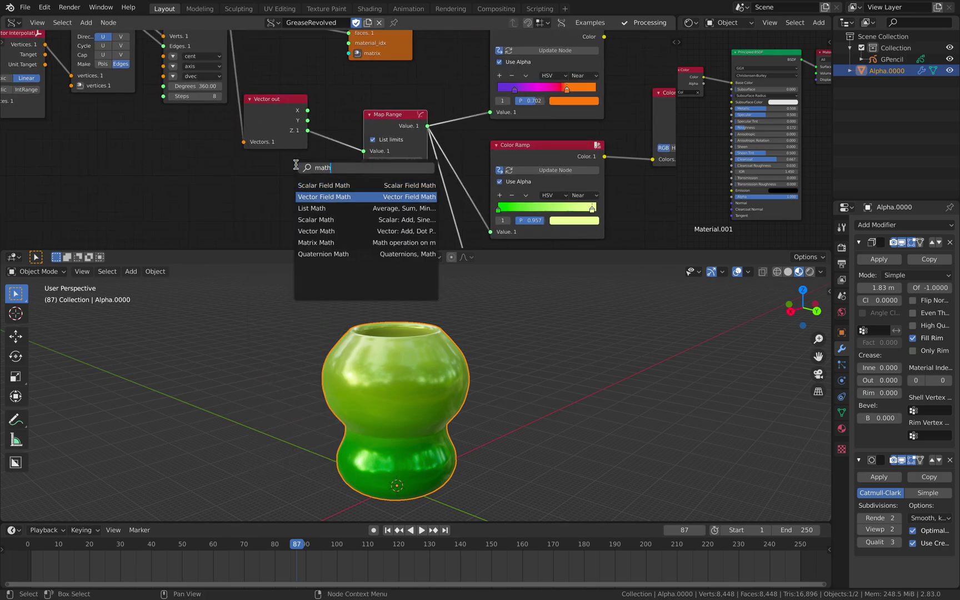
key("Down")
key("Down")
key("Return")
left_click(345, 126)
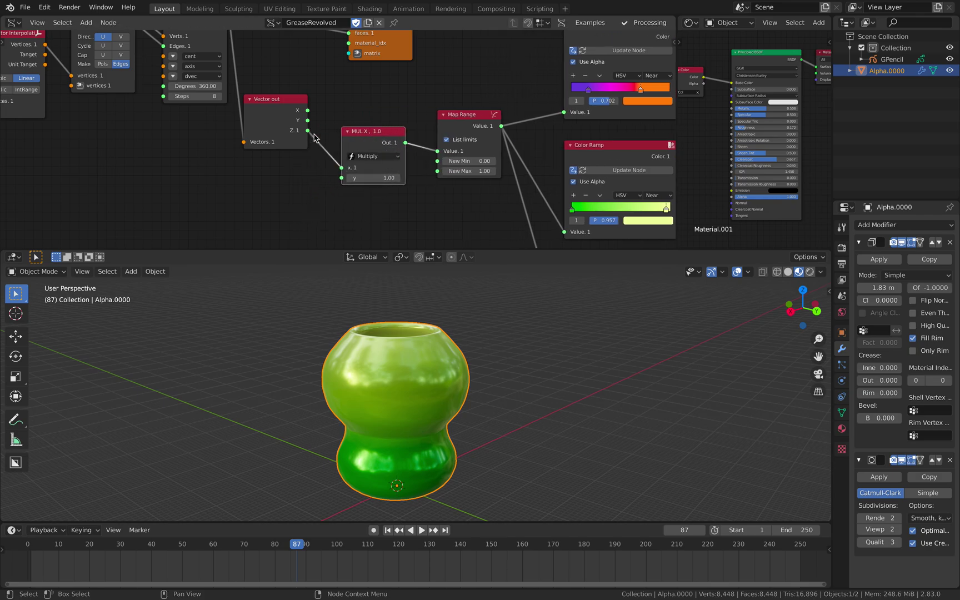
left_click(396, 157)
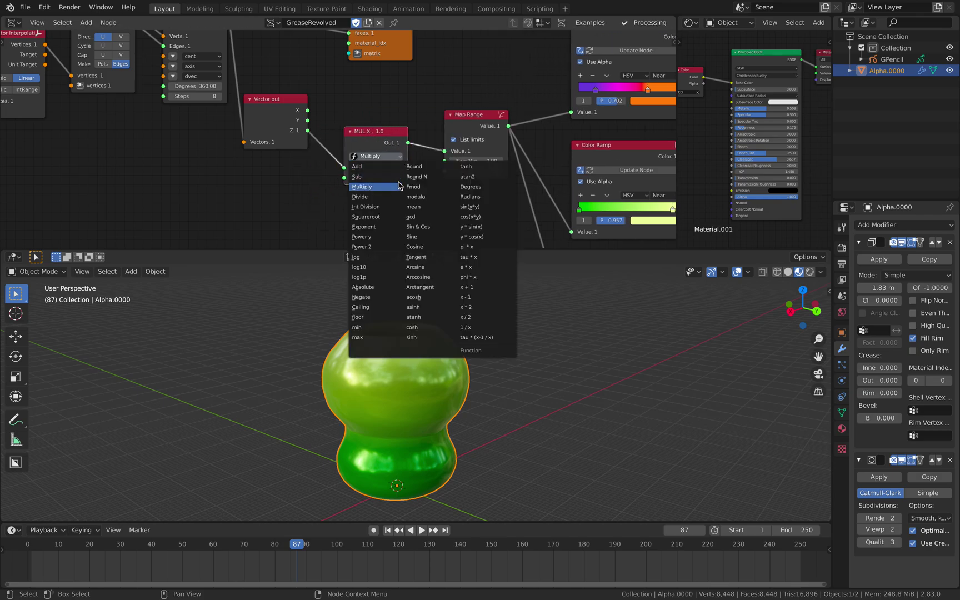
left_click(420, 198)
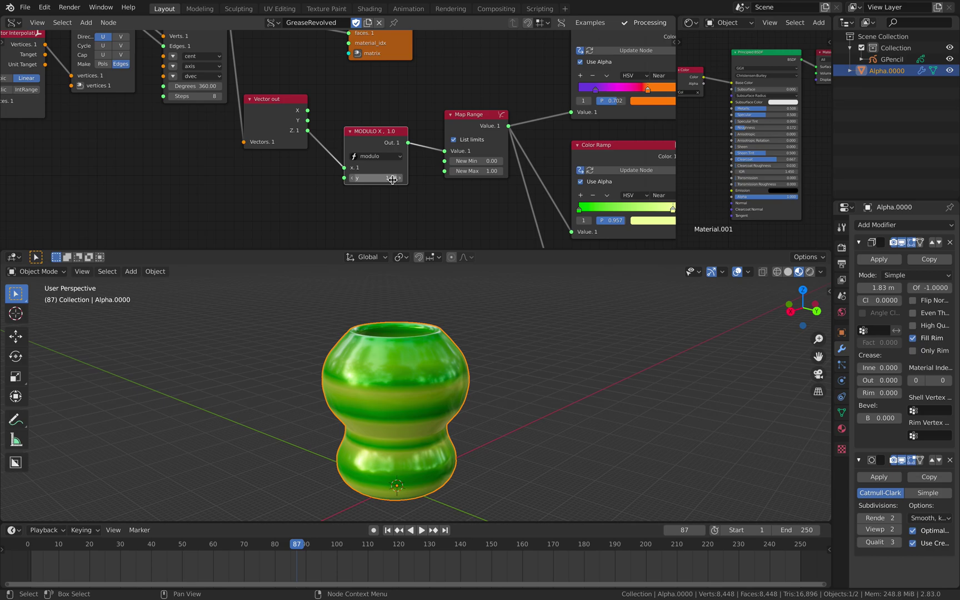
Raise the modulo node's y value to about 1.96 to narrow the vase's color bands, and save the file.
mouse_move(383, 178)
left_mouse_down()
mouse_move(408, 178)
mouse_move(387, 183)
left_mouse_up()
key("ctrl+s")
middle_click_drag(469, 322, 492, 336)
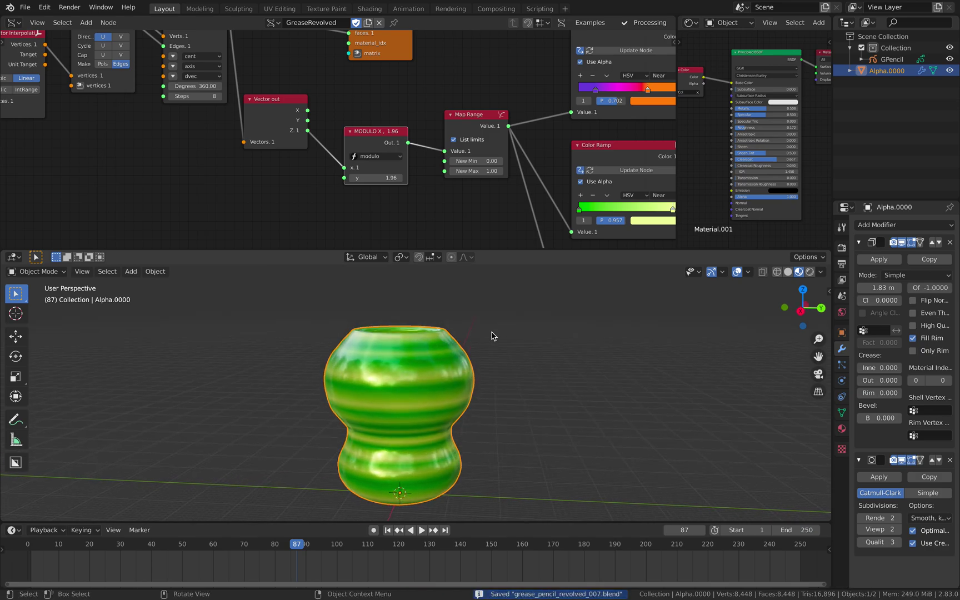
left_click_drag(381, 177, 391, 178)
Shift the Multiply node after Path Length slightly, set its y value to 4.26, and save the file.
mouse_move(67, 104)
middle_mouse_down()
mouse_move(188, 130)
mouse_move(473, 160)
middle_mouse_up()
middle_click_drag(244, 113, 332, 150)
left_click_drag(307, 94, 285, 89)
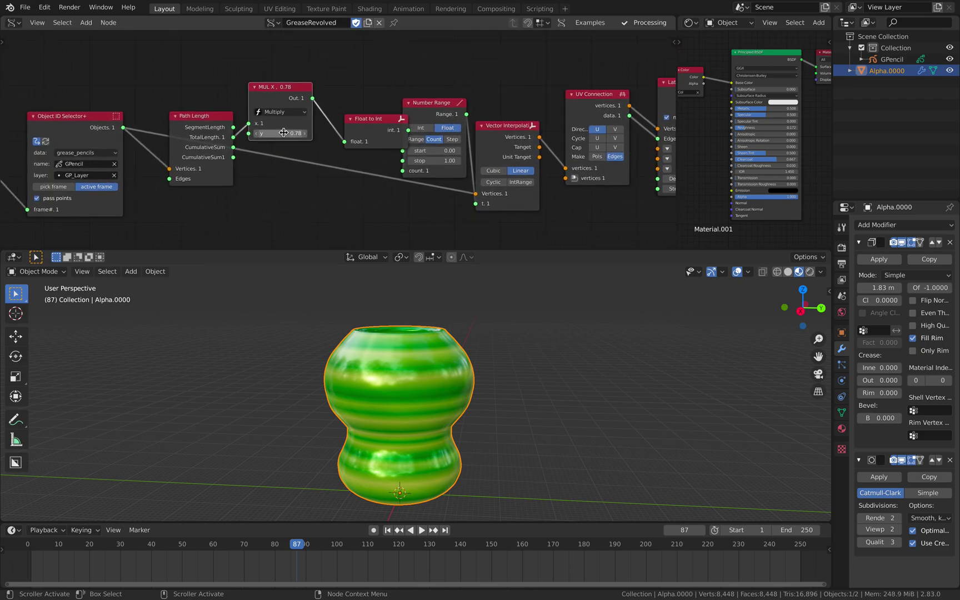
mouse_move(280, 133)
left_mouse_down()
mouse_move(303, 134)
mouse_move(295, 133)
left_mouse_up()
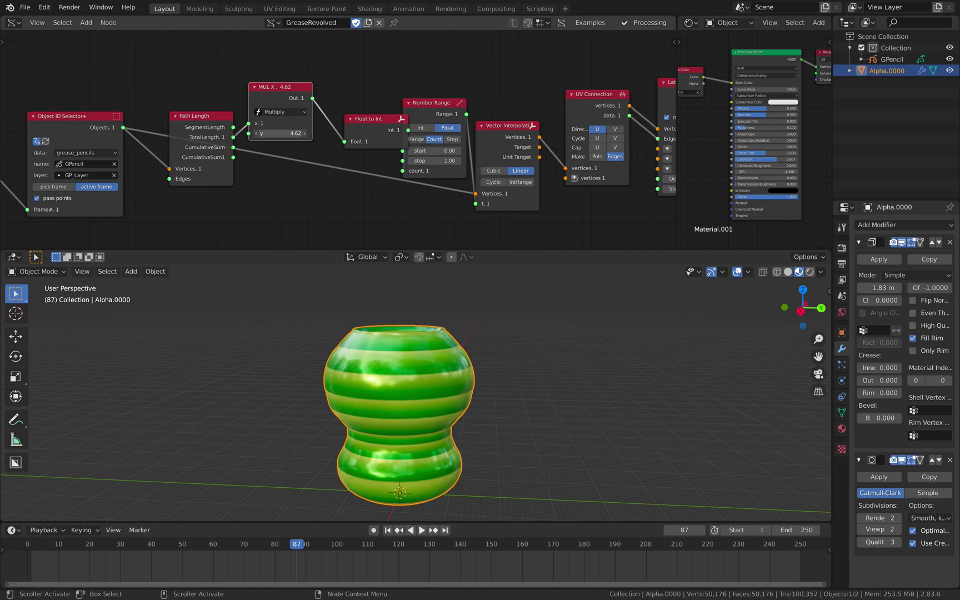
middle_click_drag(502, 381, 472, 367)
key("ctrl+s")
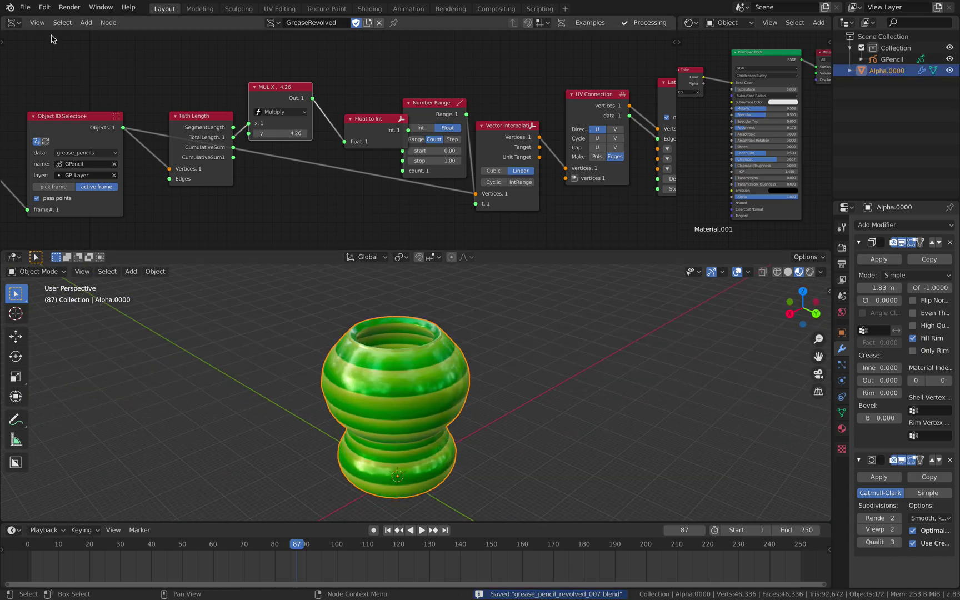
Export the vase to the Desktop as USDZ file grease_pencil_revolved_007, with Export Materials and Bake Textures on and Bake AO off.
left_click(25, 7)
mouse_move(80, 173)
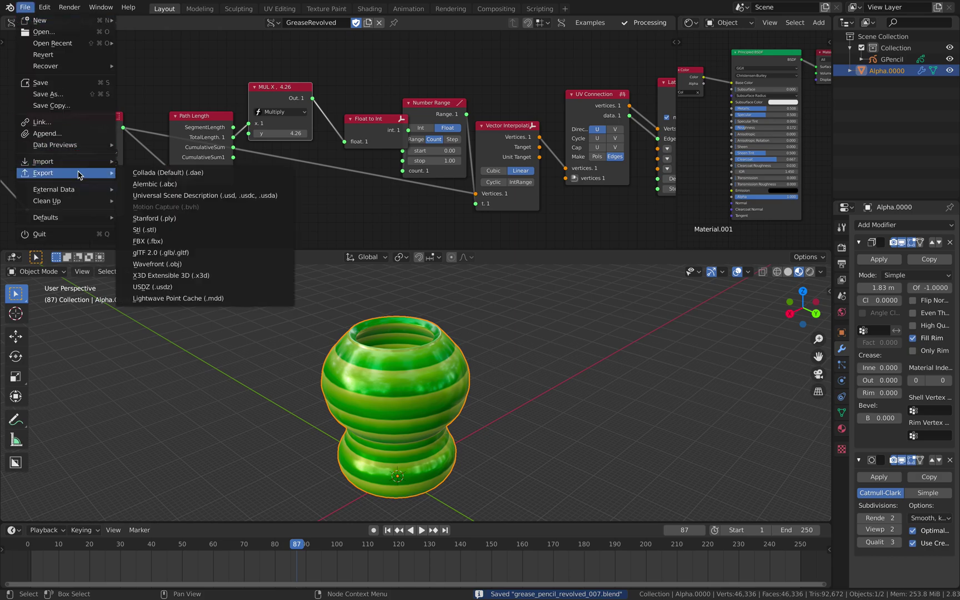
left_click(204, 288)
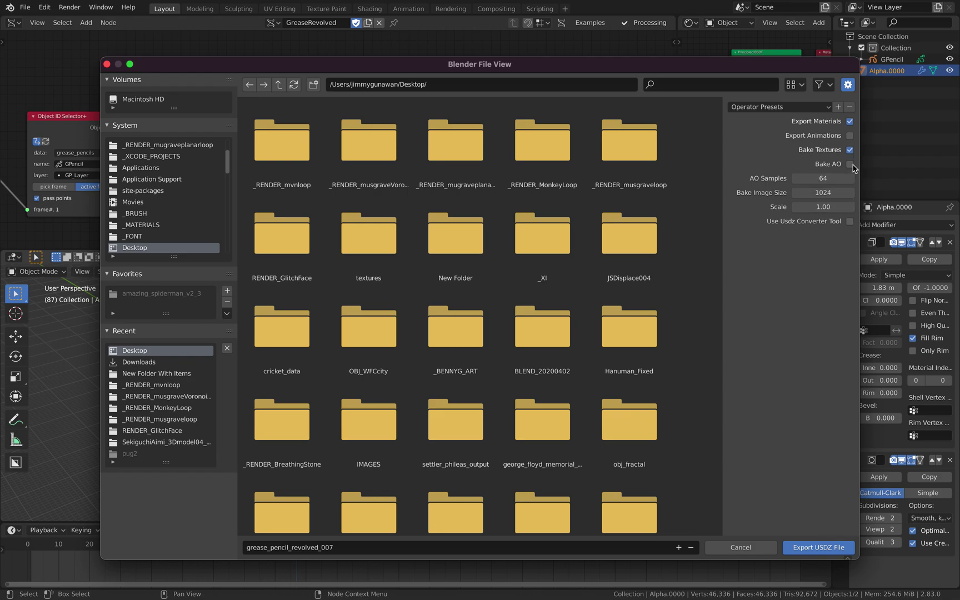
key("Return")
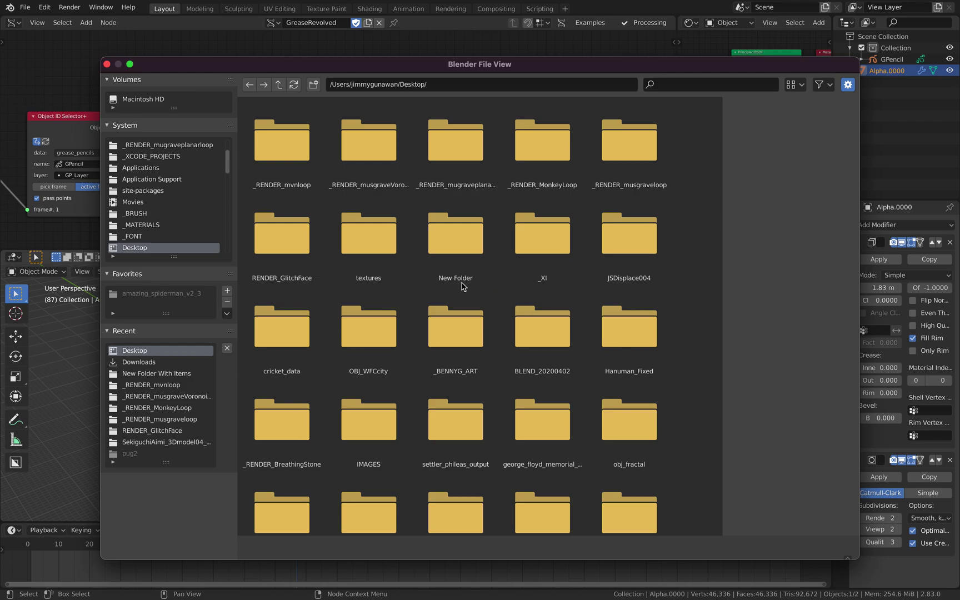
left_click_drag(351, 68, 399, 263)
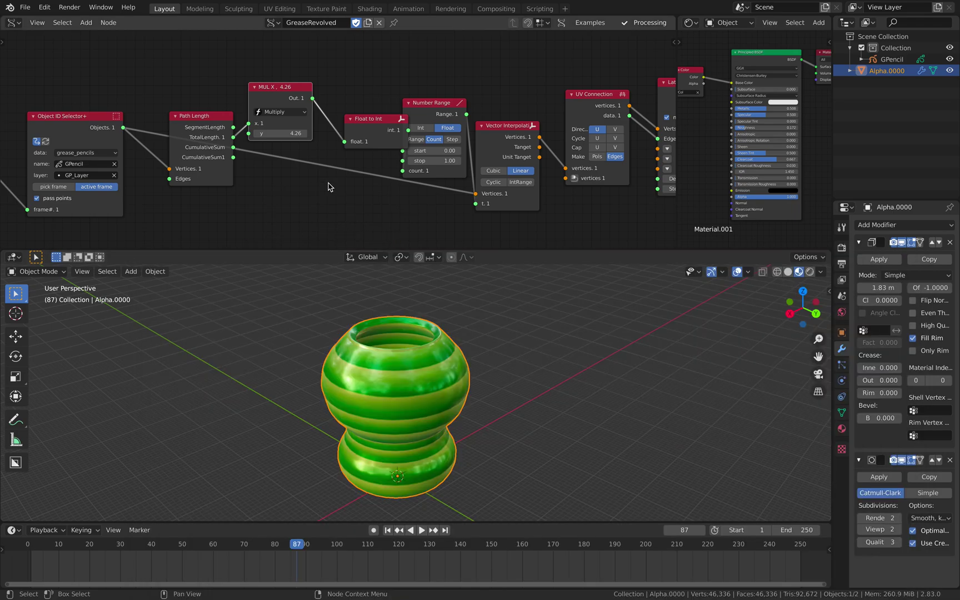
Switch to Finder and preview grease_pencil_revolved_007.usdz in the Desktop folder.
key("ctrl+Left")
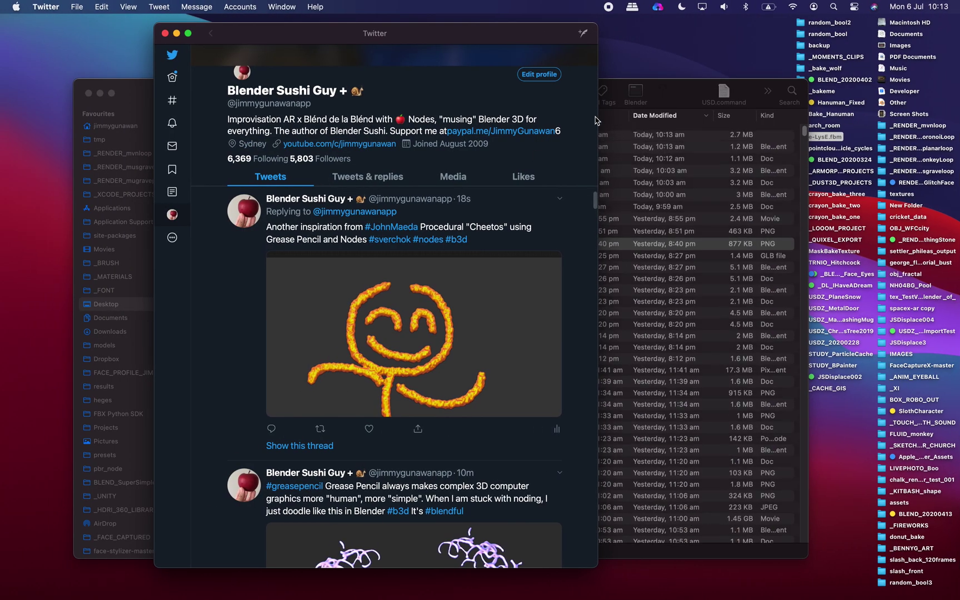
left_click(679, 89)
left_click(314, 138)
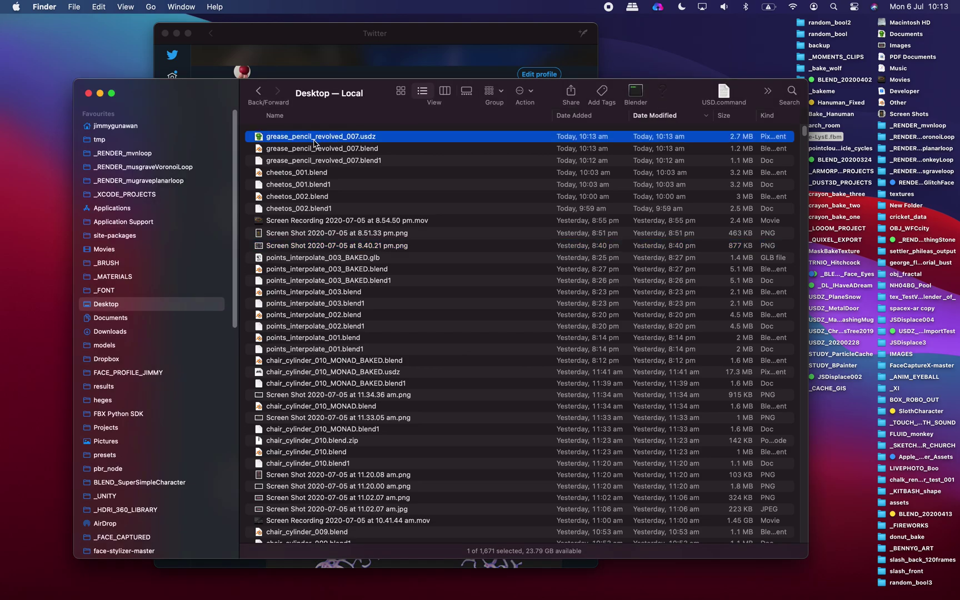
key("space")
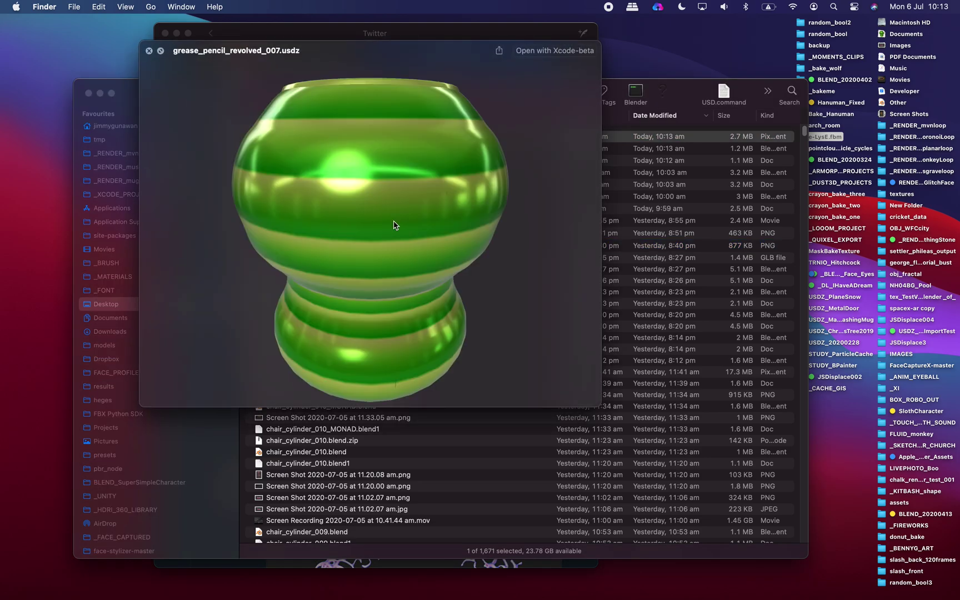
Examine the banded vase in the preview from several angles and distances, and return to Blender to view it from another side.
left_click_drag(455, 170, 399, 155)
scroll(418, 228, "up", 5)
left_click_drag(418, 227, 257, 241)
scroll(384, 278, "down", 5)
scroll(355, 259, "up", 5)
scroll(485, 225, "down", 5)
key("ctrl+Right")
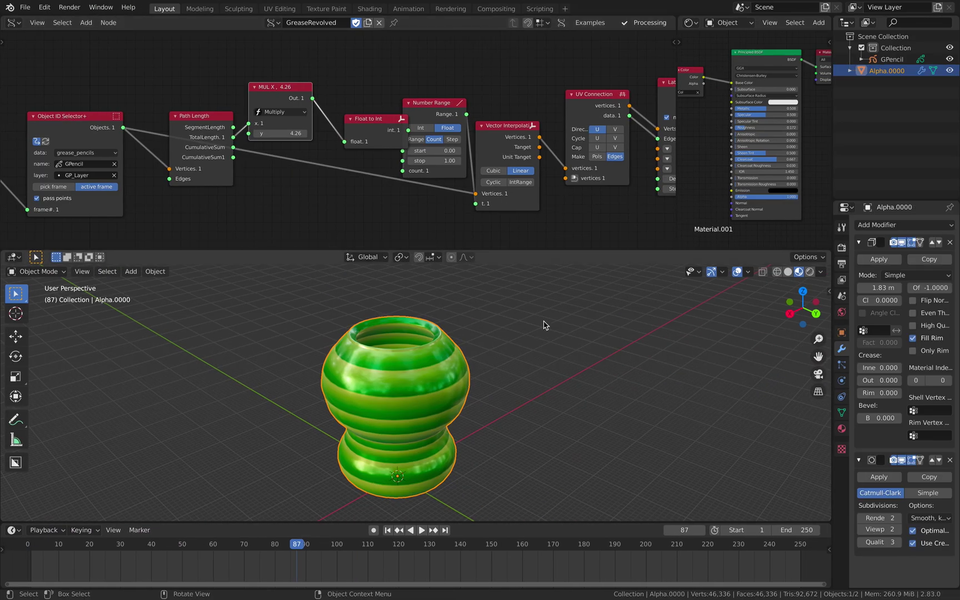
middle_click_drag(373, 286, 492, 334)
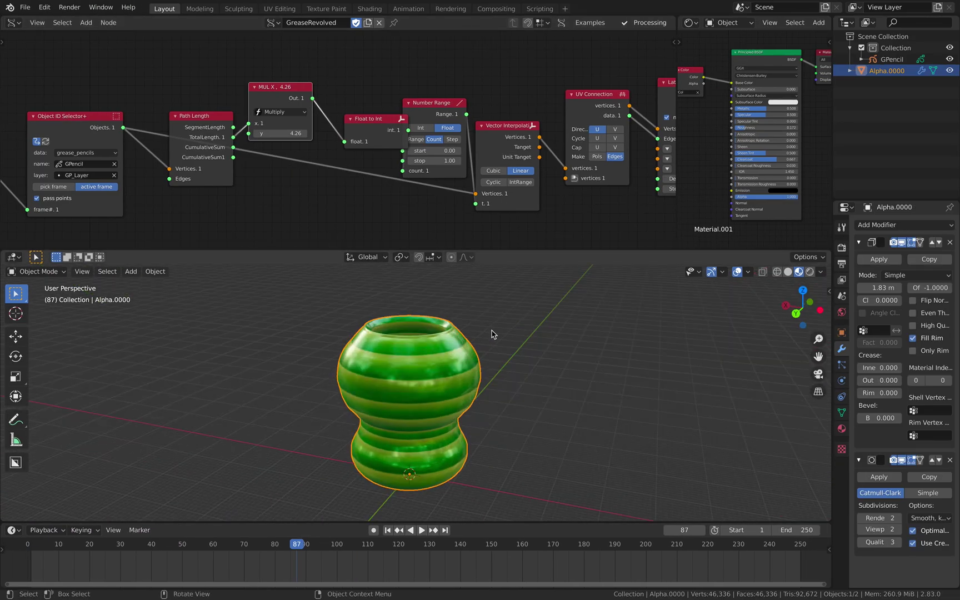